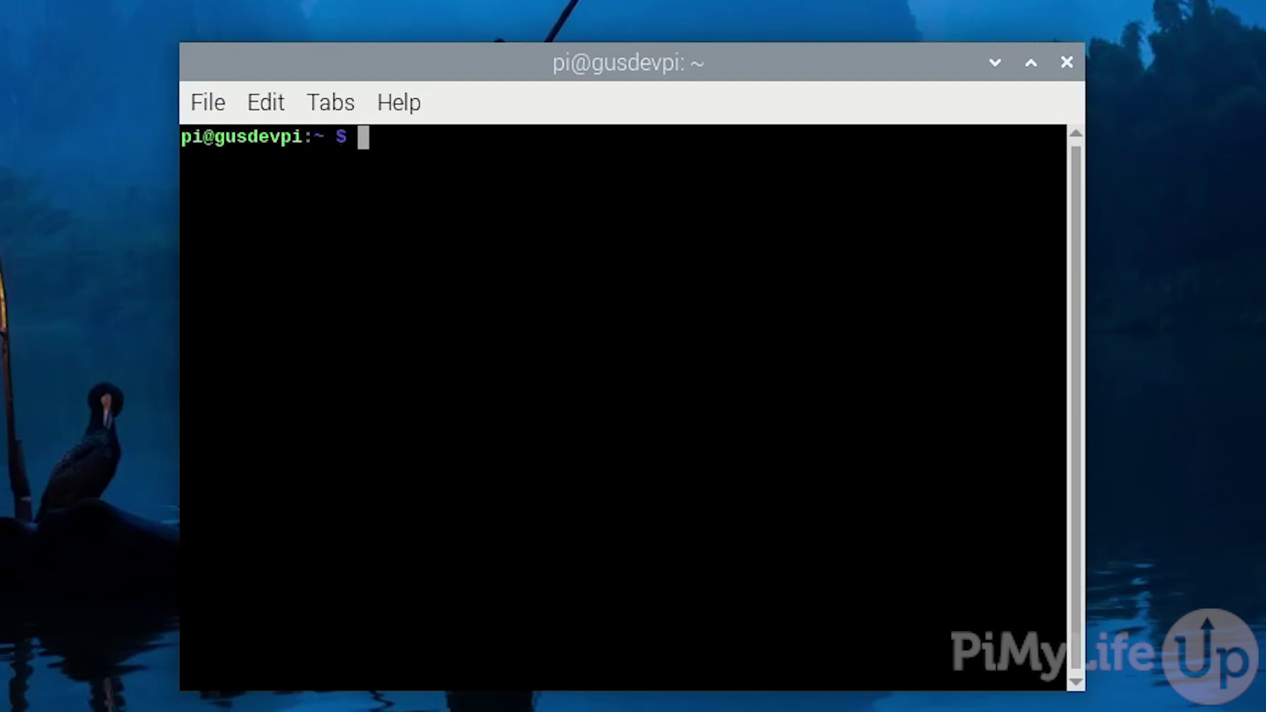
type("ip ")
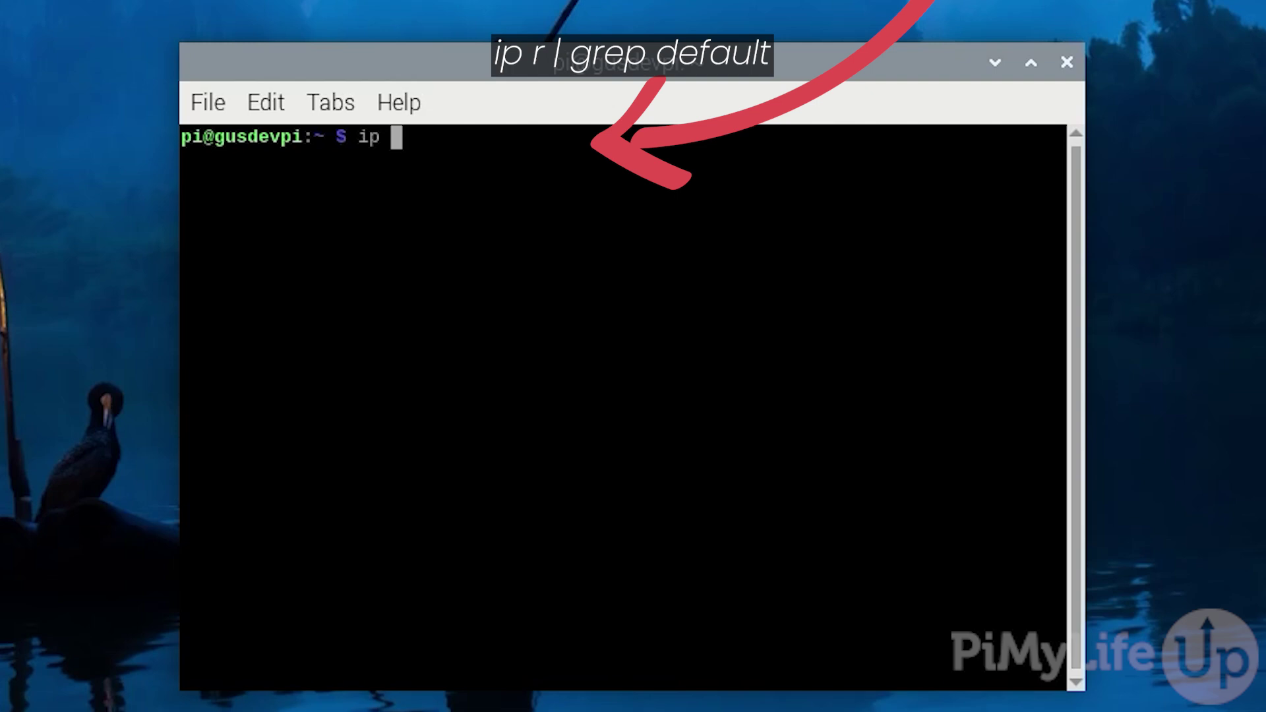
type("r | ")
type("grep d")
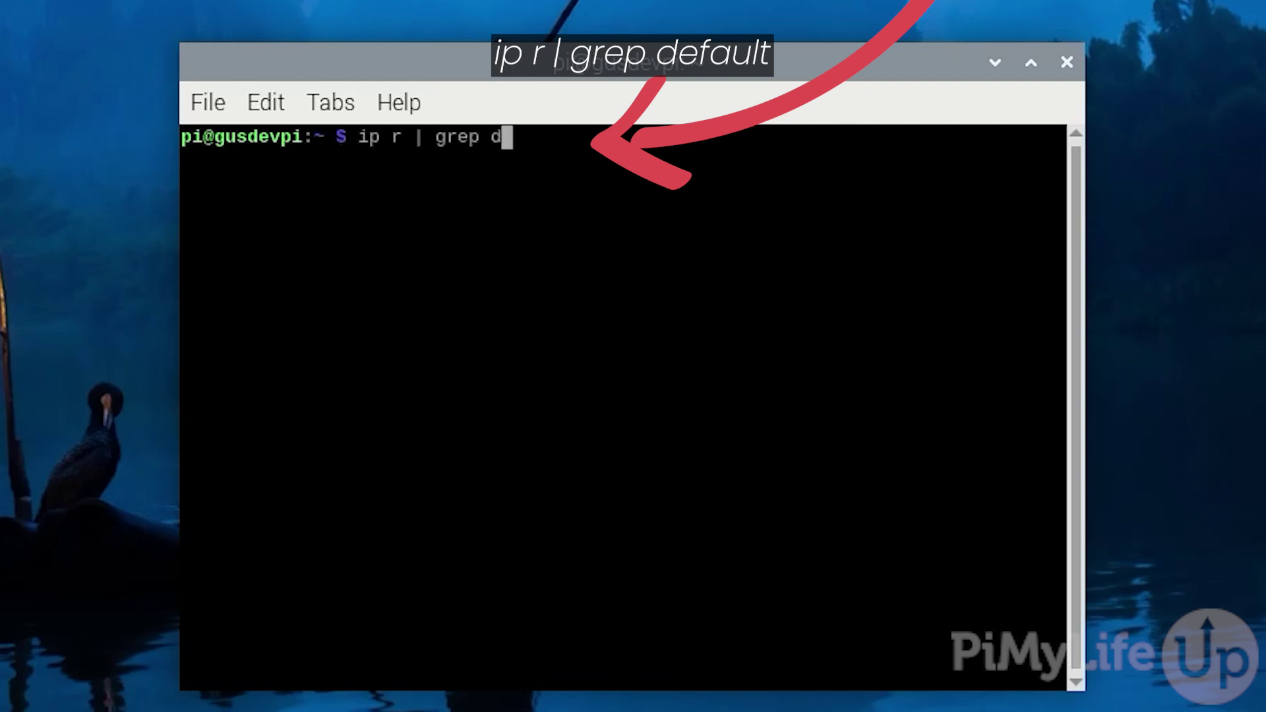
type("efault")
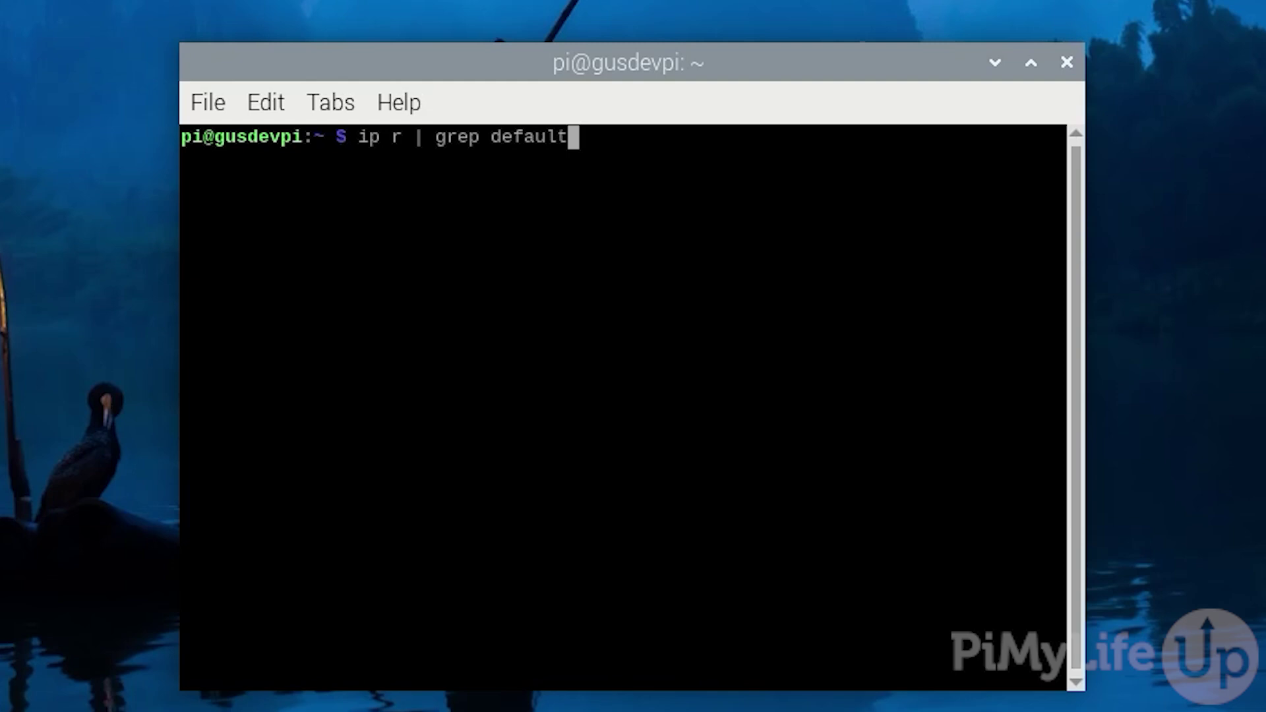
Run ip r | grep default, showing router 192.168.0.1 and wlan0 address 192.168.0.16
key("Return")
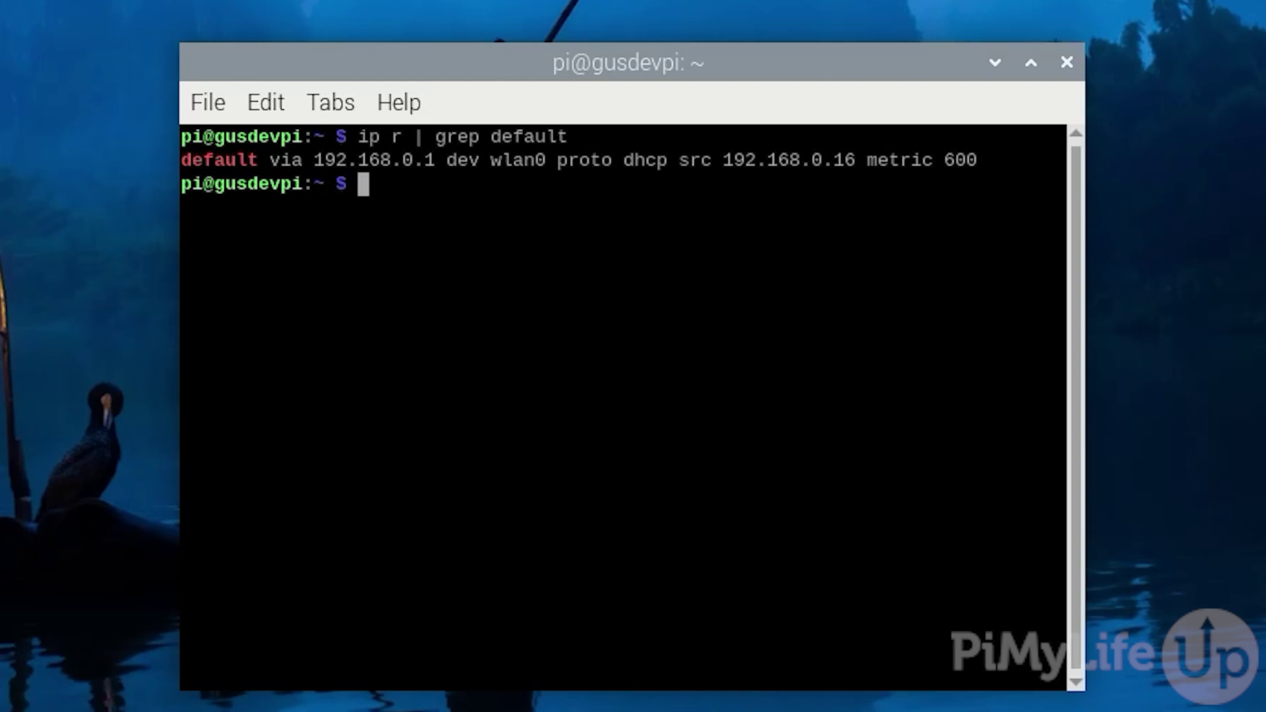
type("sudo ")
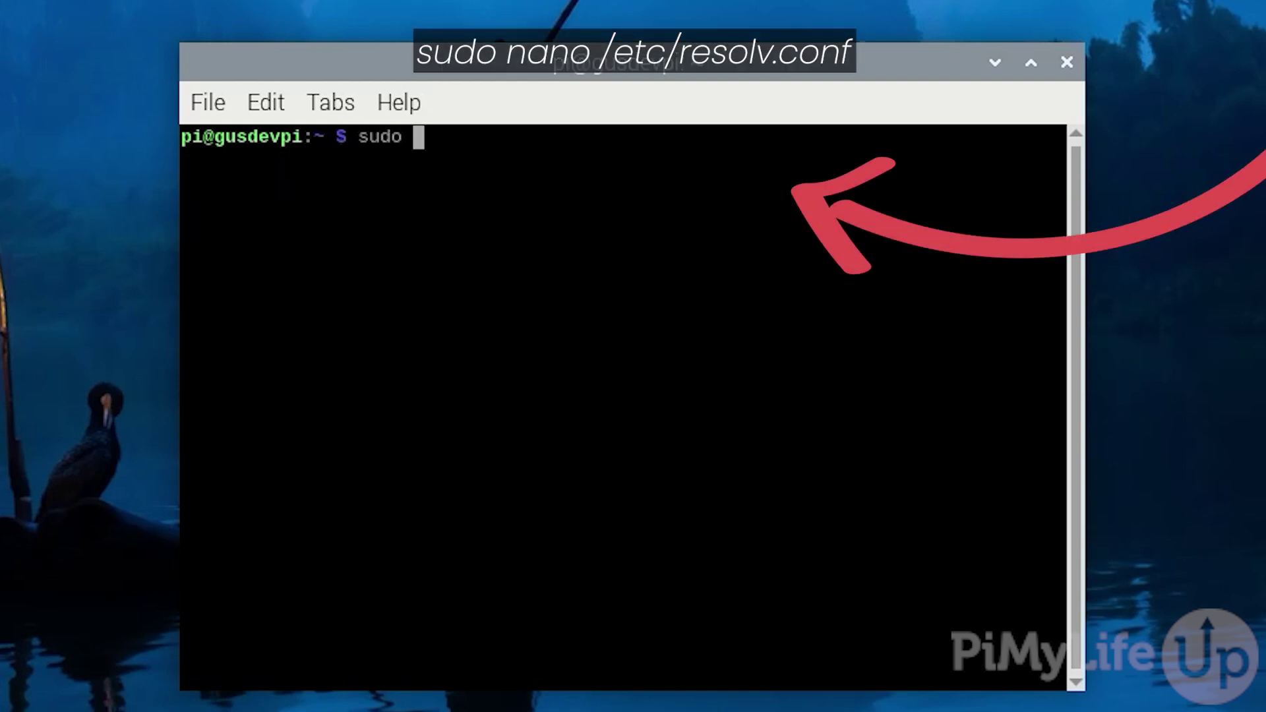
type("nano /etc")
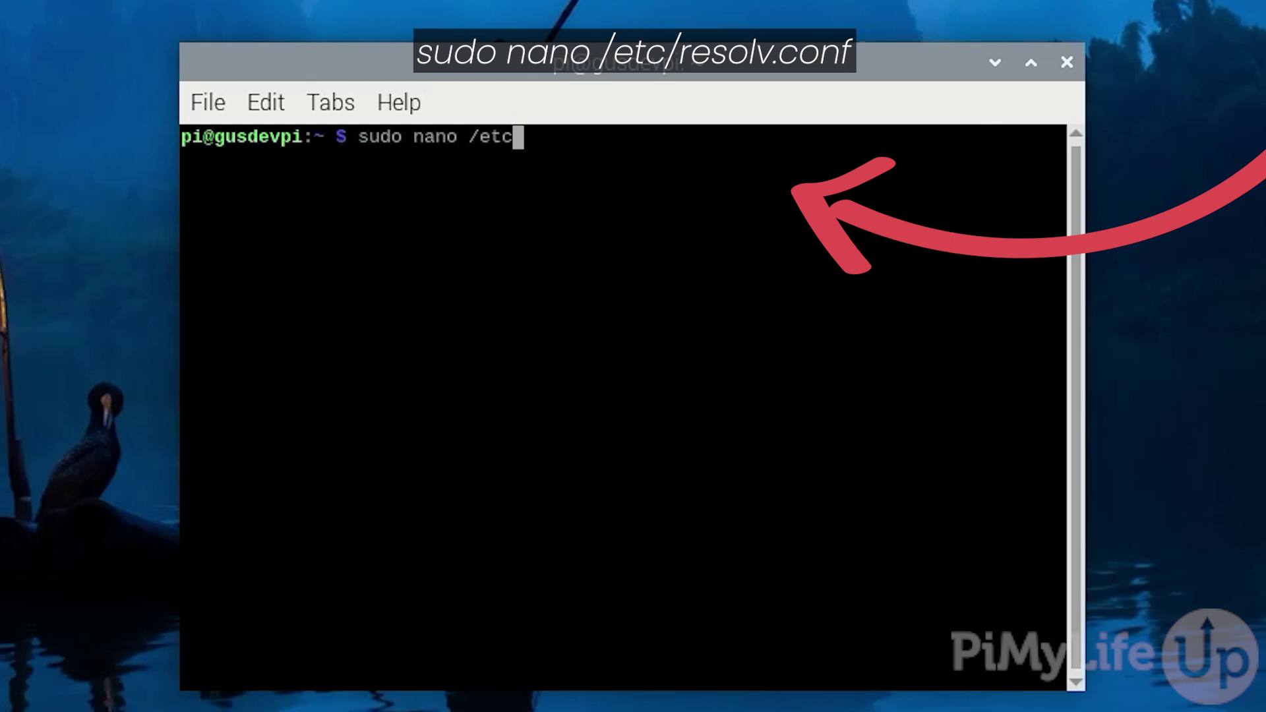
type("/resolv")
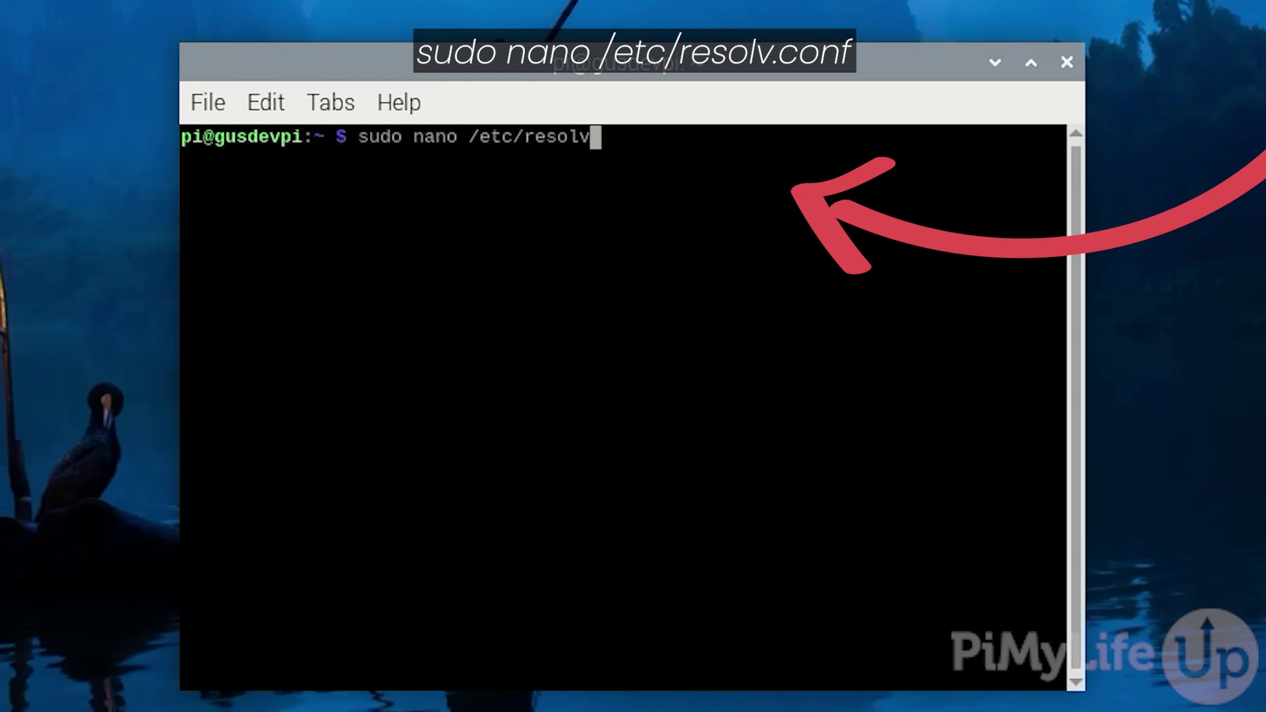
type(".conf")
View /etc/resolv.conf in nano with sudo, confirm nameserver 192.168.0.1, and exit
key("Return")
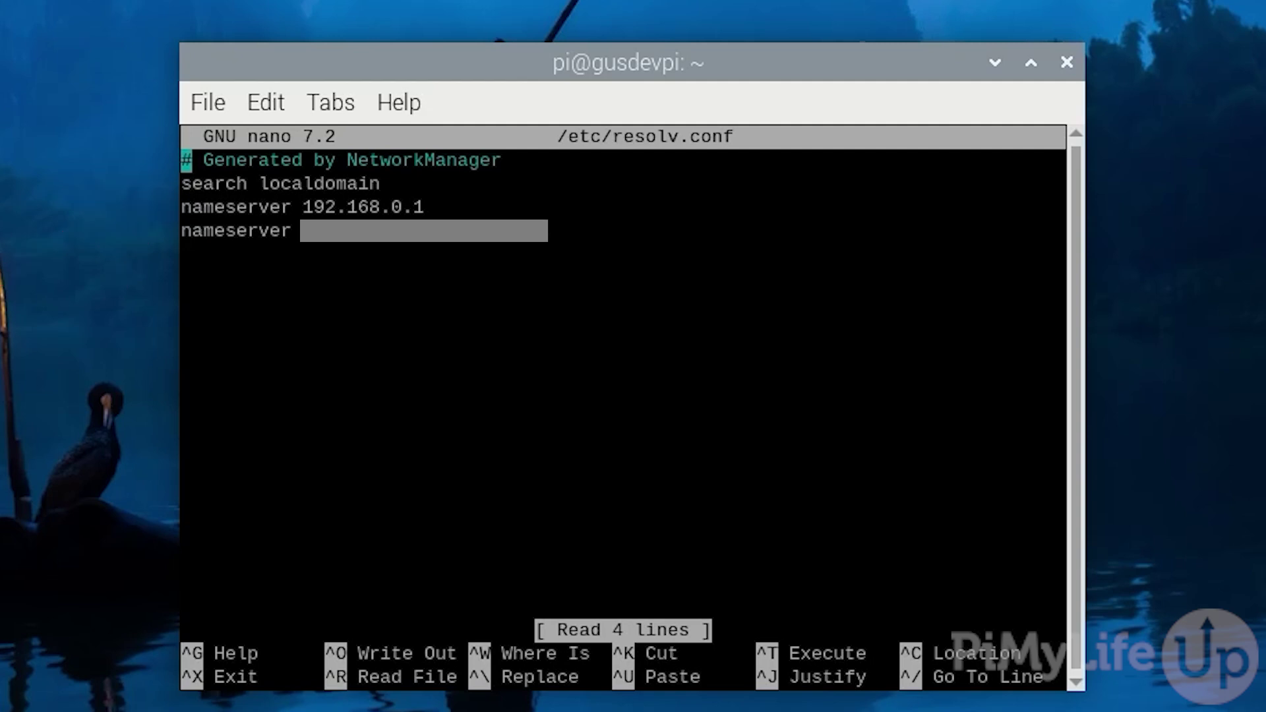
key("ctrl+x")
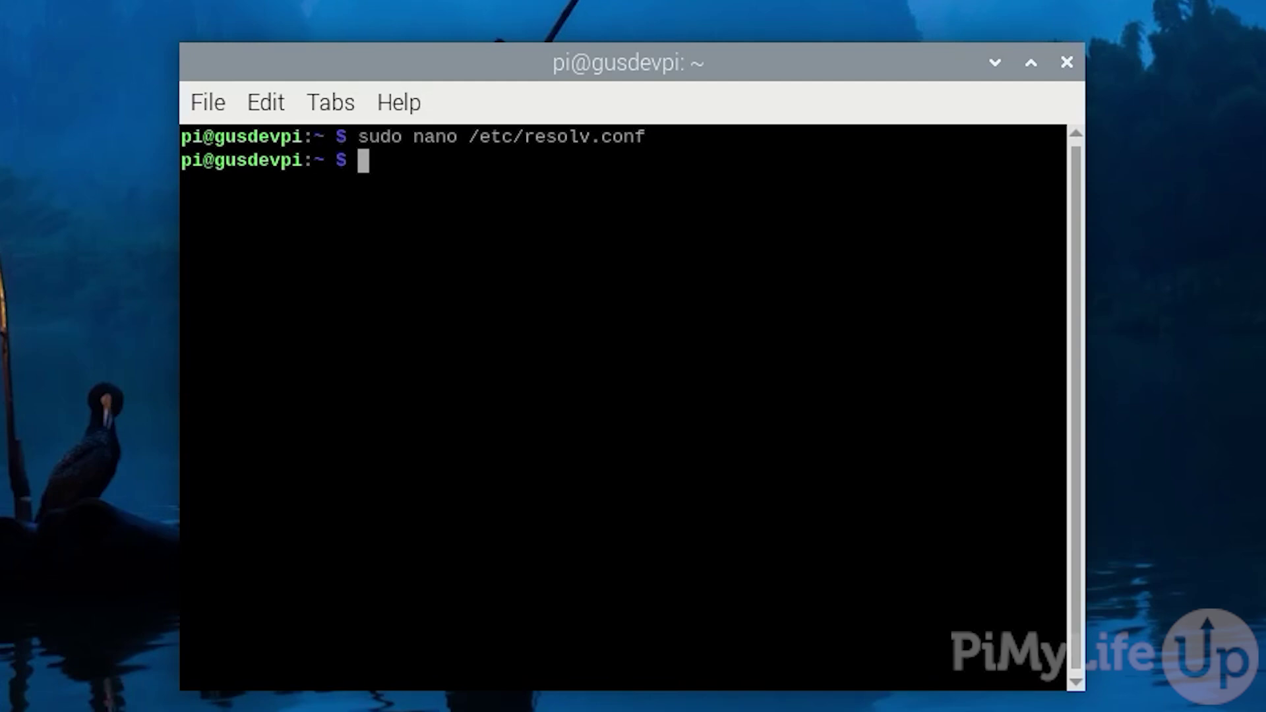
type("clear")
Run clear to reduce the terminal to a single empty prompt
key("Return")
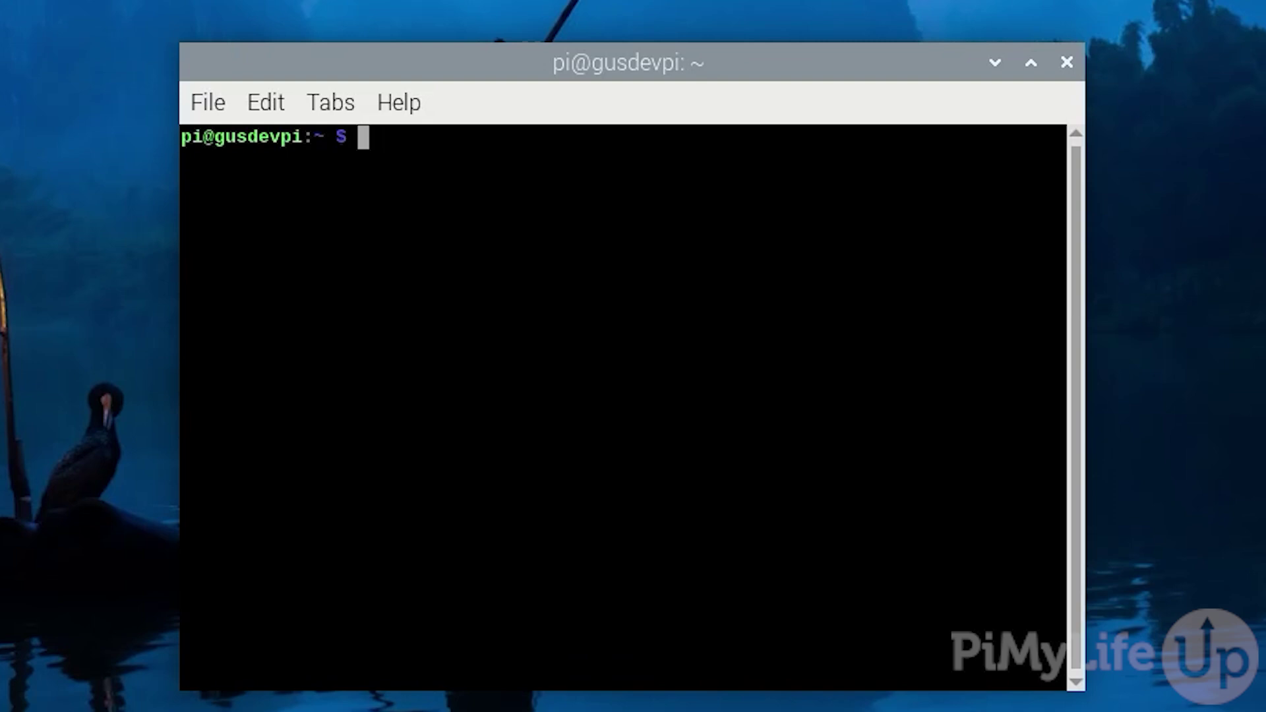
type("n")
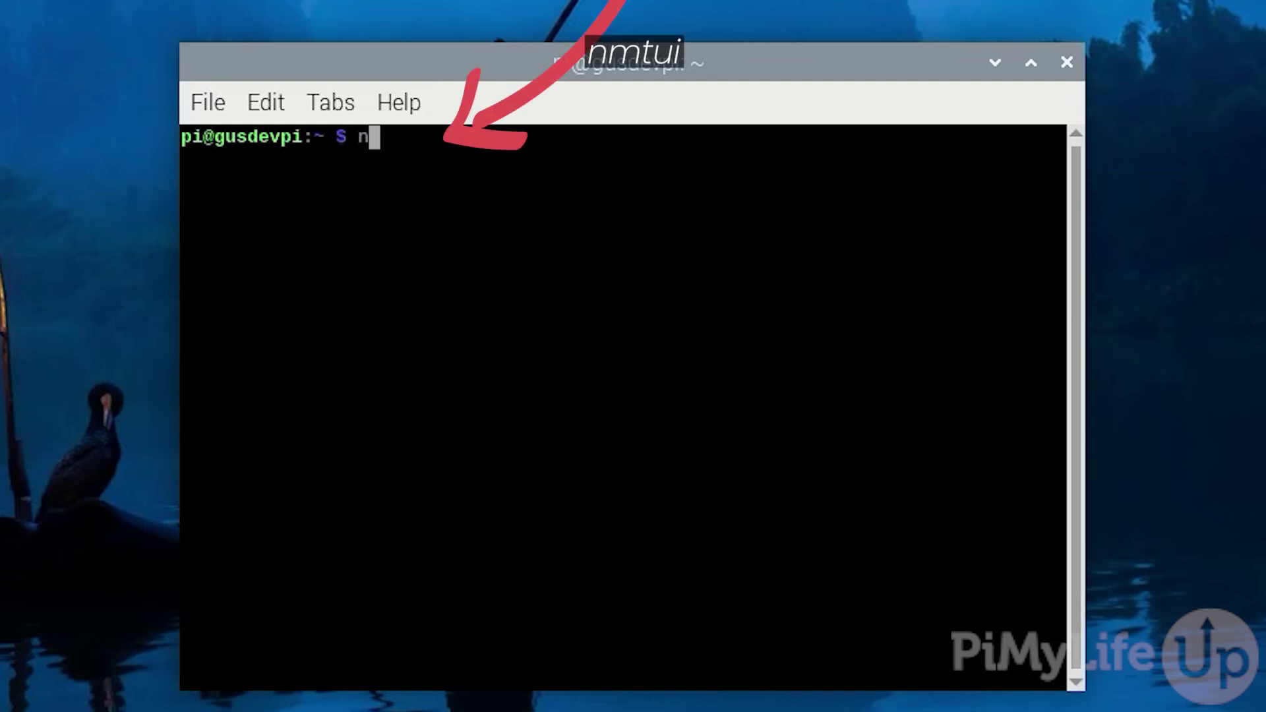
type("mtui")
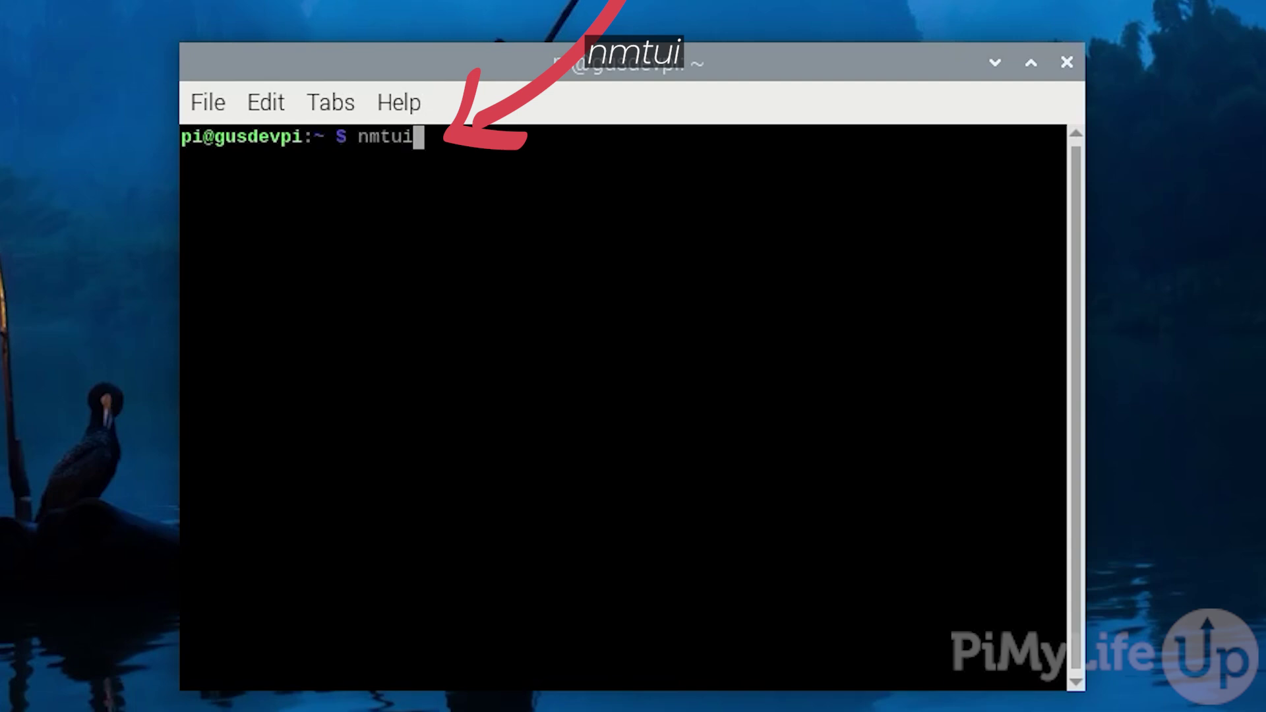
Launch nmtui and enter Edit a connection for the preconfigured Wi-Fi entry
key("Return")
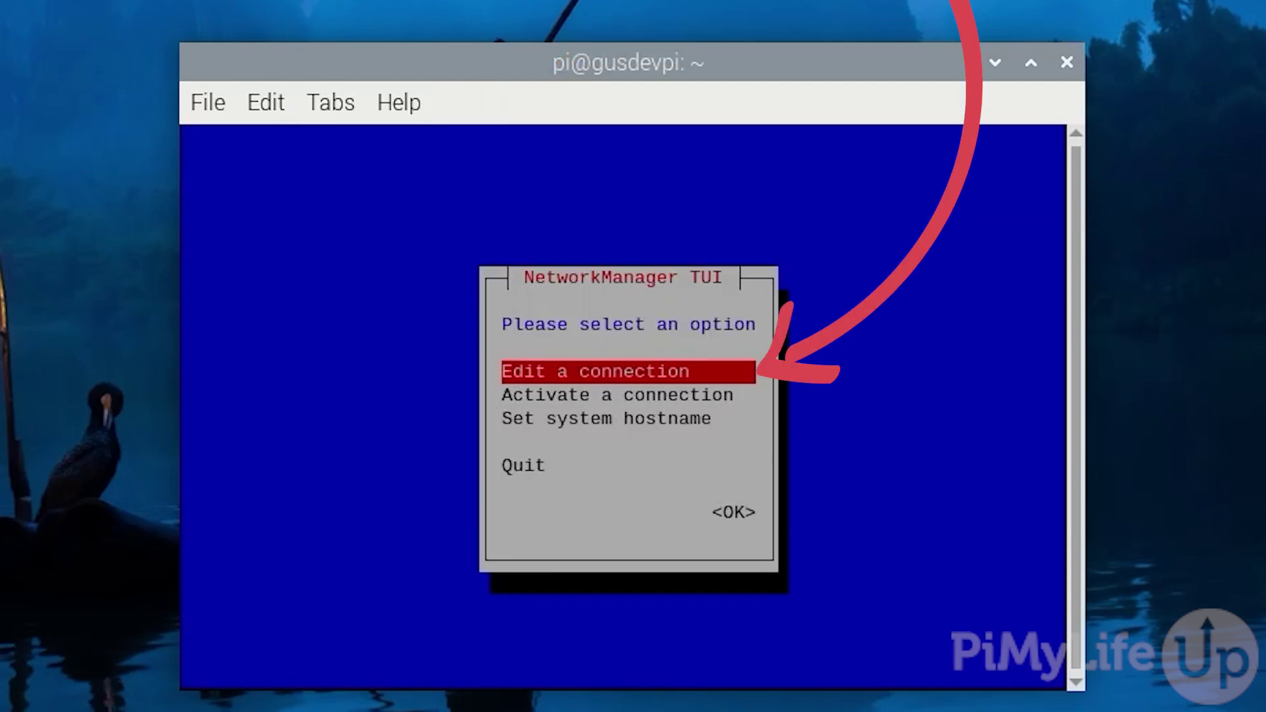
key("Return")
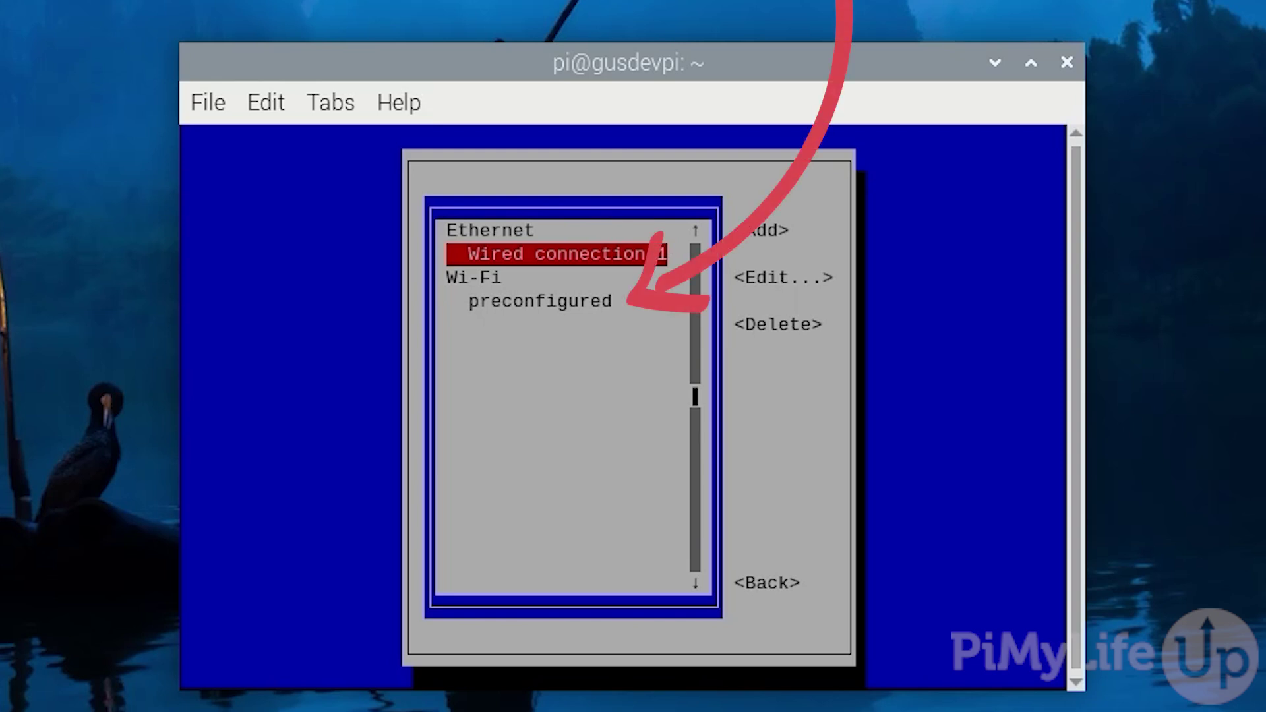
key("Down")
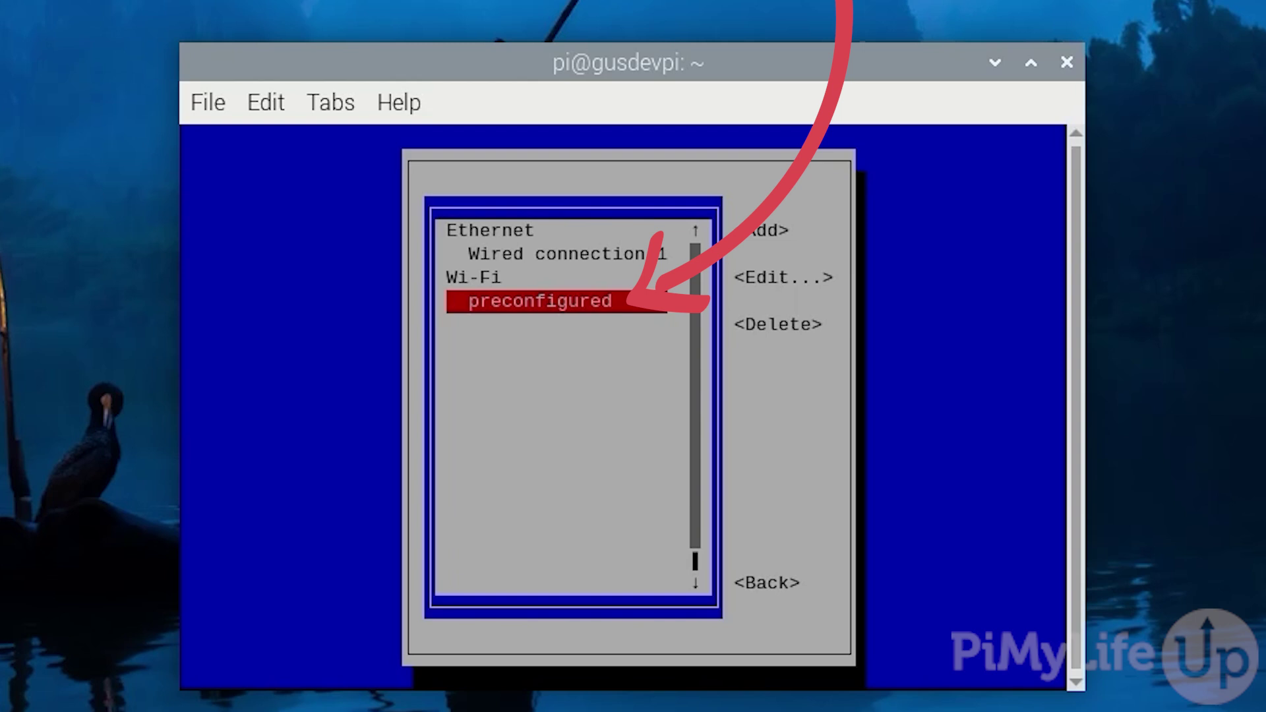
key("Return")
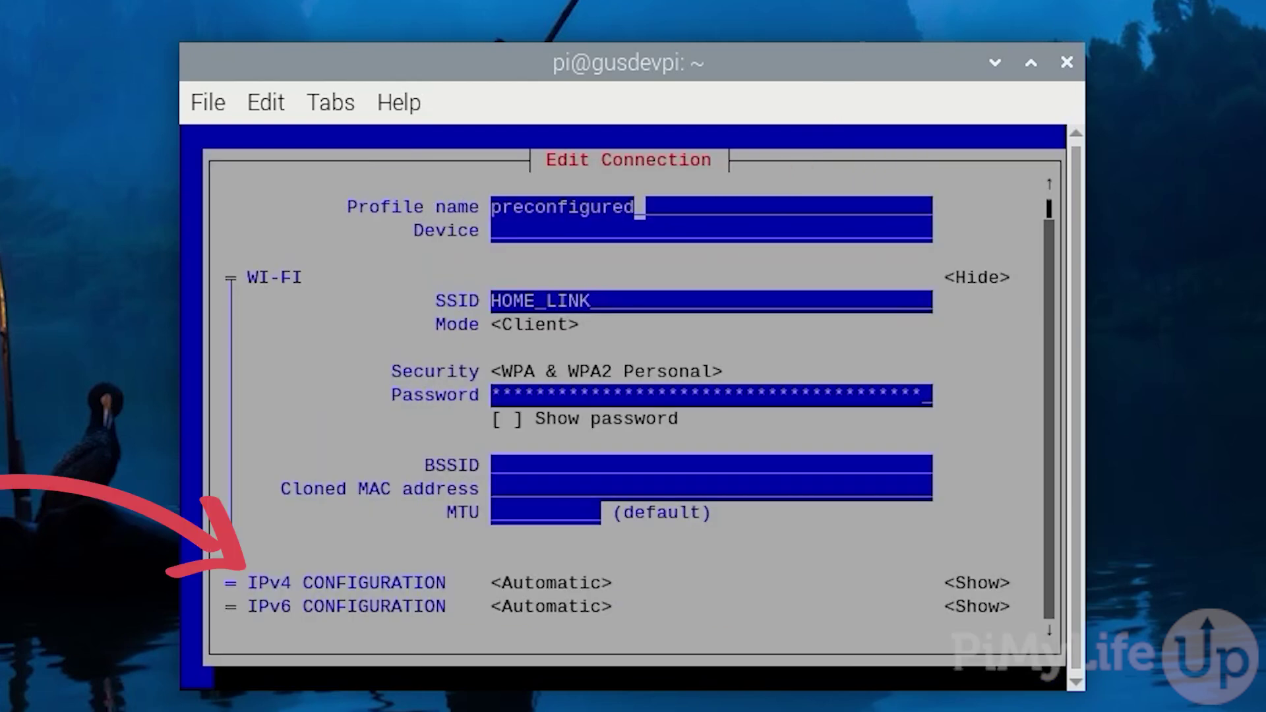
Set IPv4 configuration to Manual and show its address, gateway and DNS fields
key("Tab")
key("Tab")
key("Tab")
key("Tab")
key("Tab")
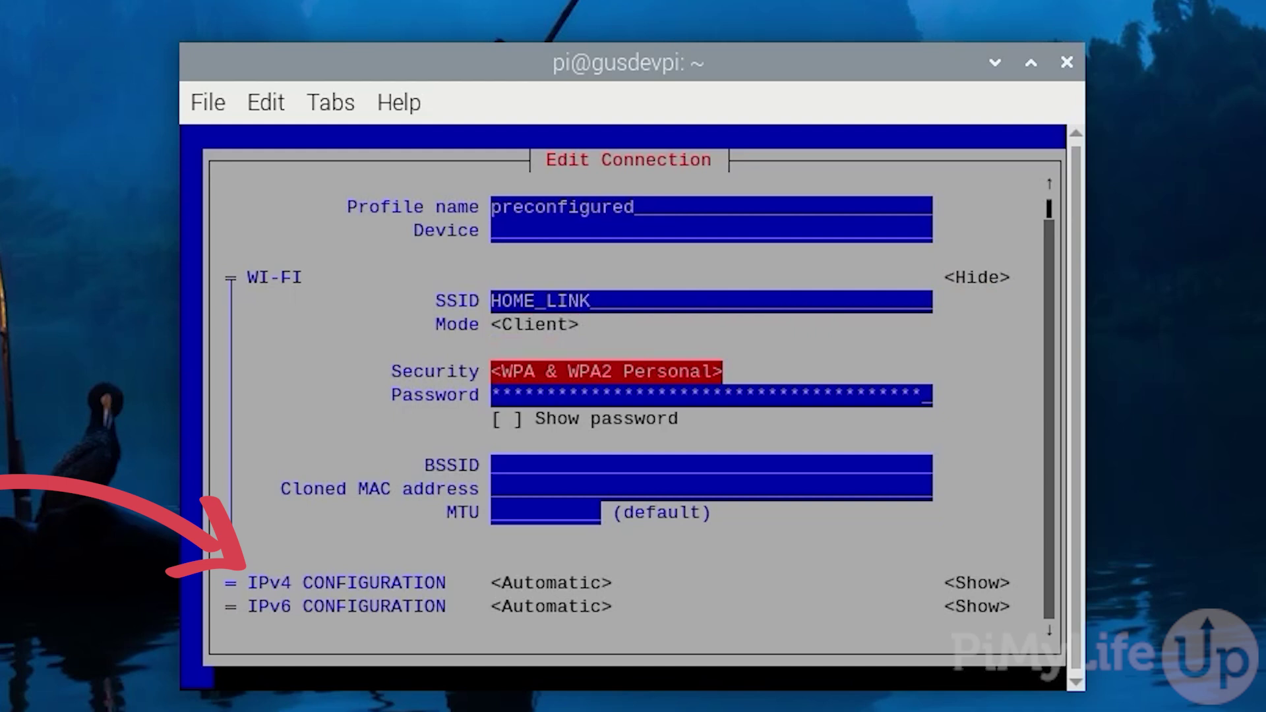
key("Tab")
key("Tab")
key("Tab")
key("Tab")
key("Tab")
key("Tab")
key("Tab")
key("shift+Tab")
key("Return")
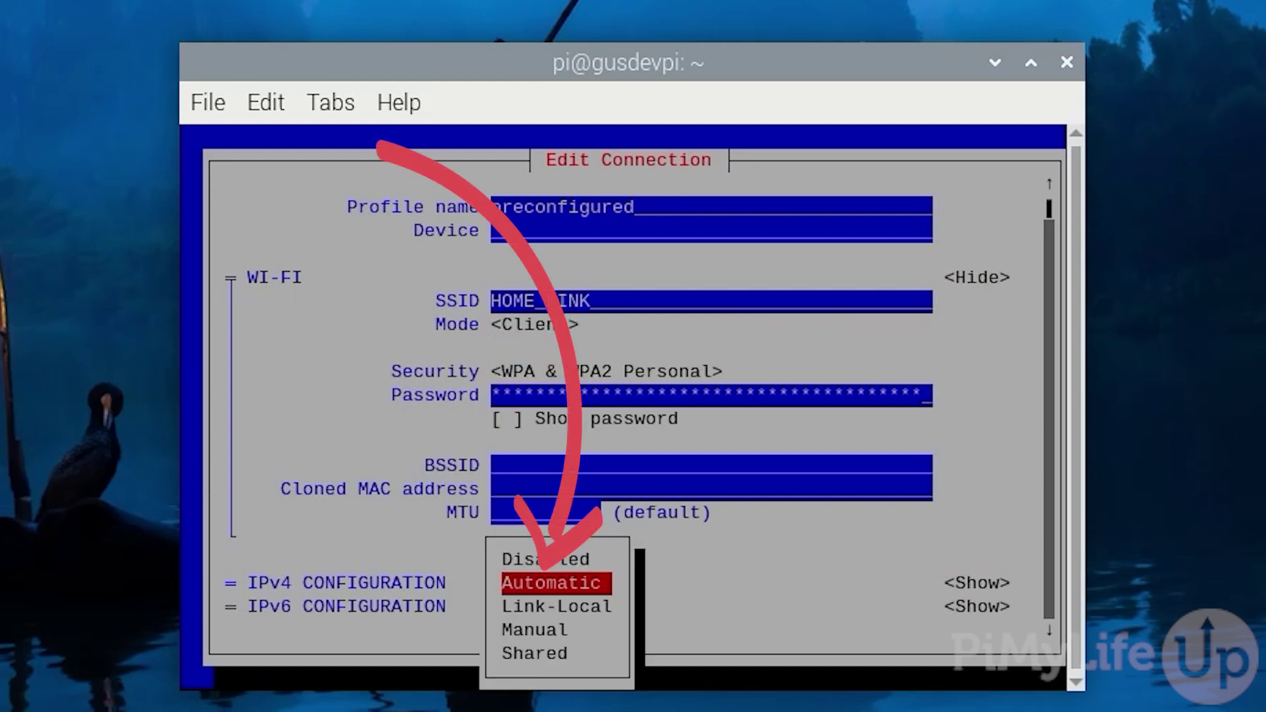
key("Up")
key("Down")
key("Down")
key("Down")
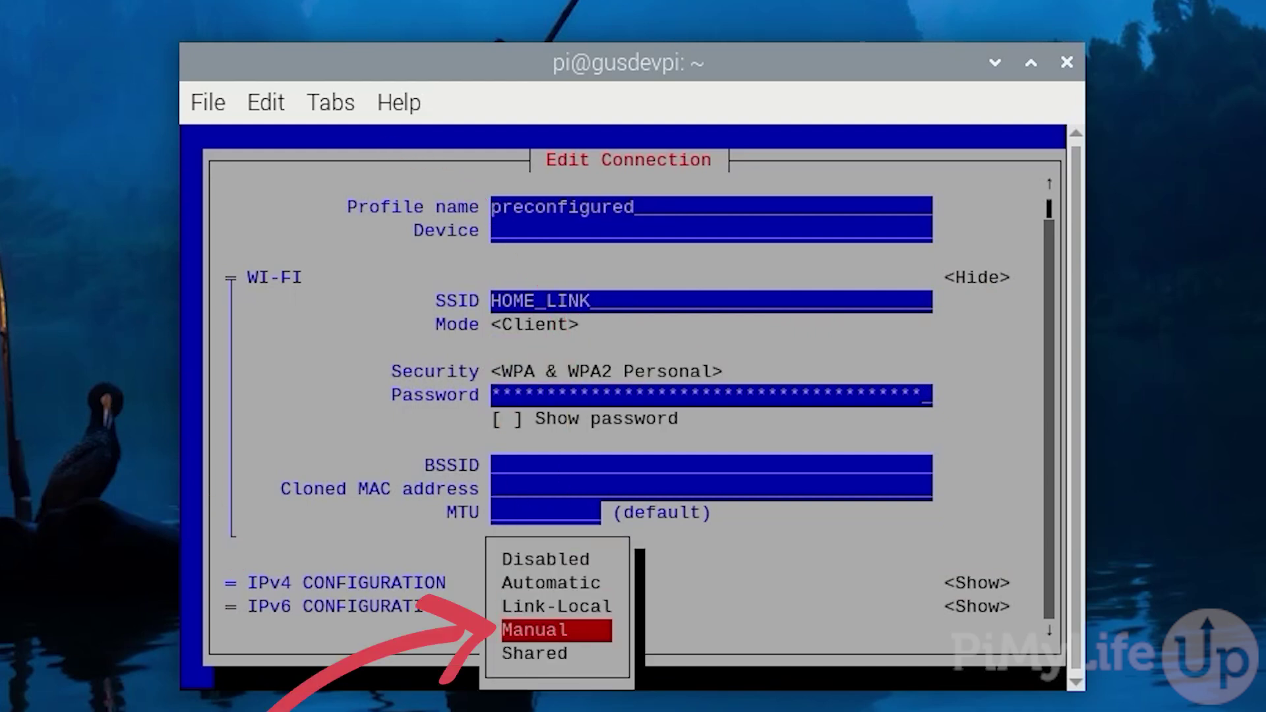
key("Return")
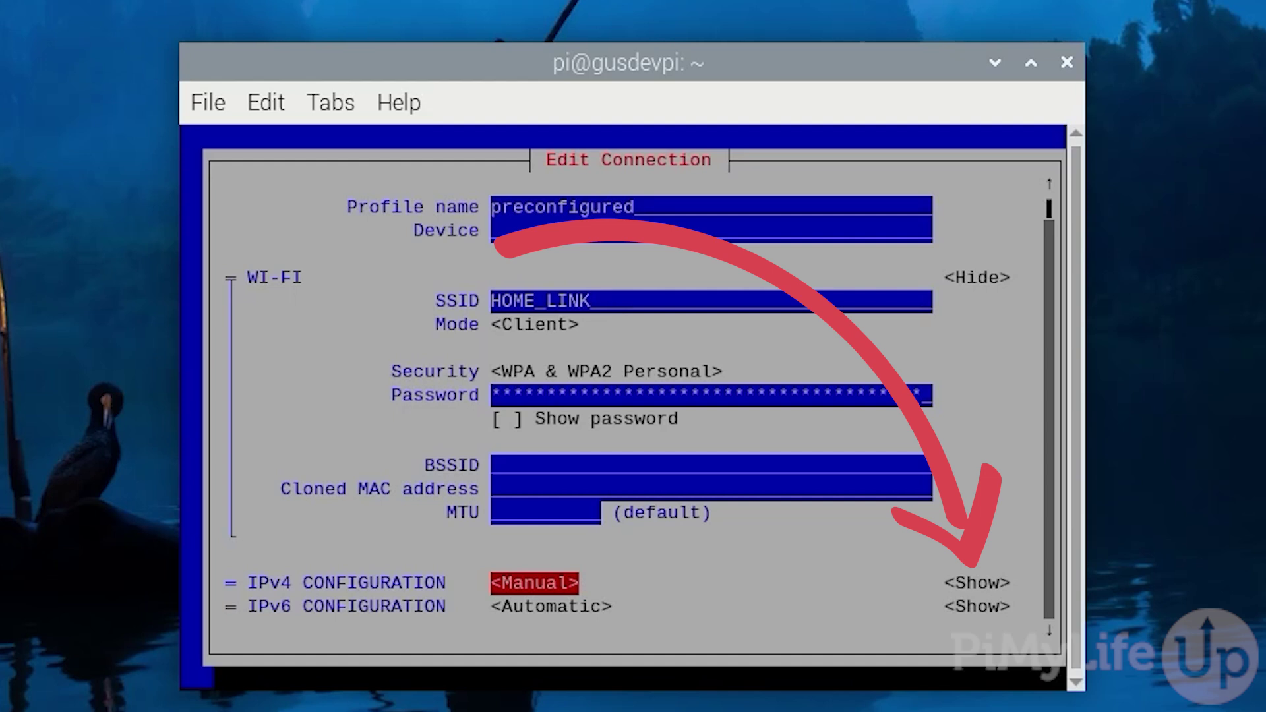
key("Tab")
key("Return")
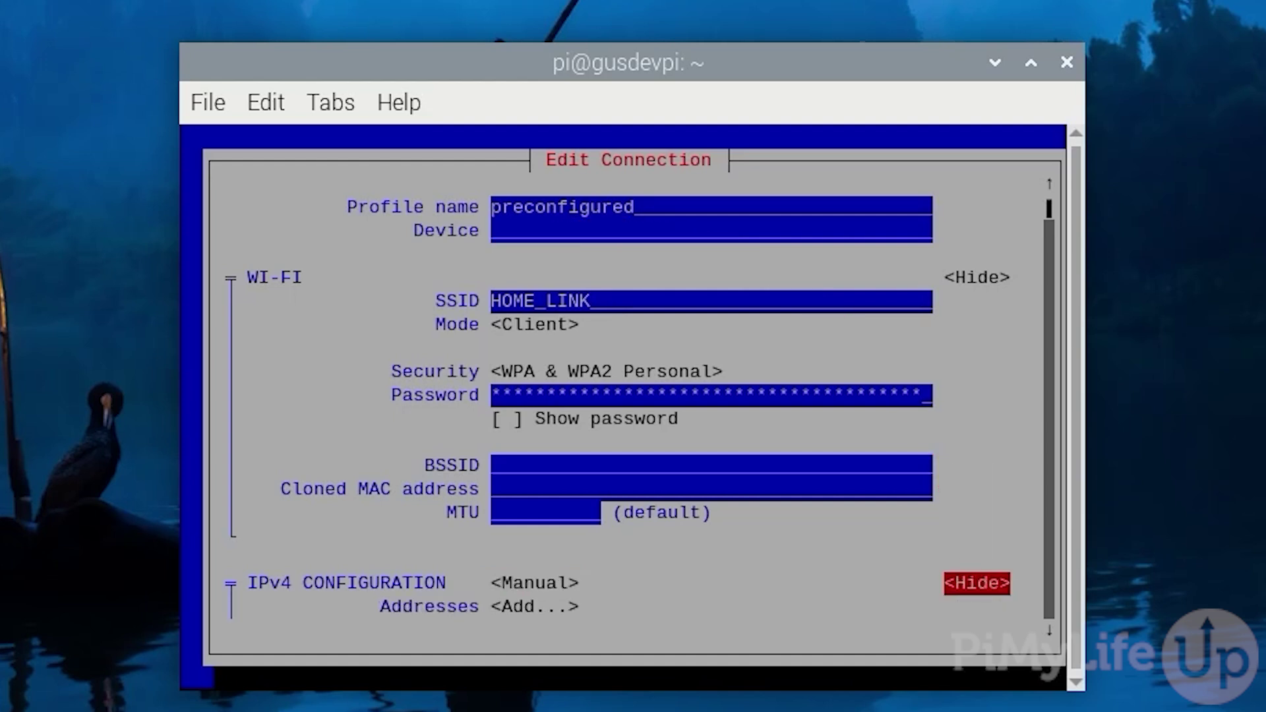
key("Tab")
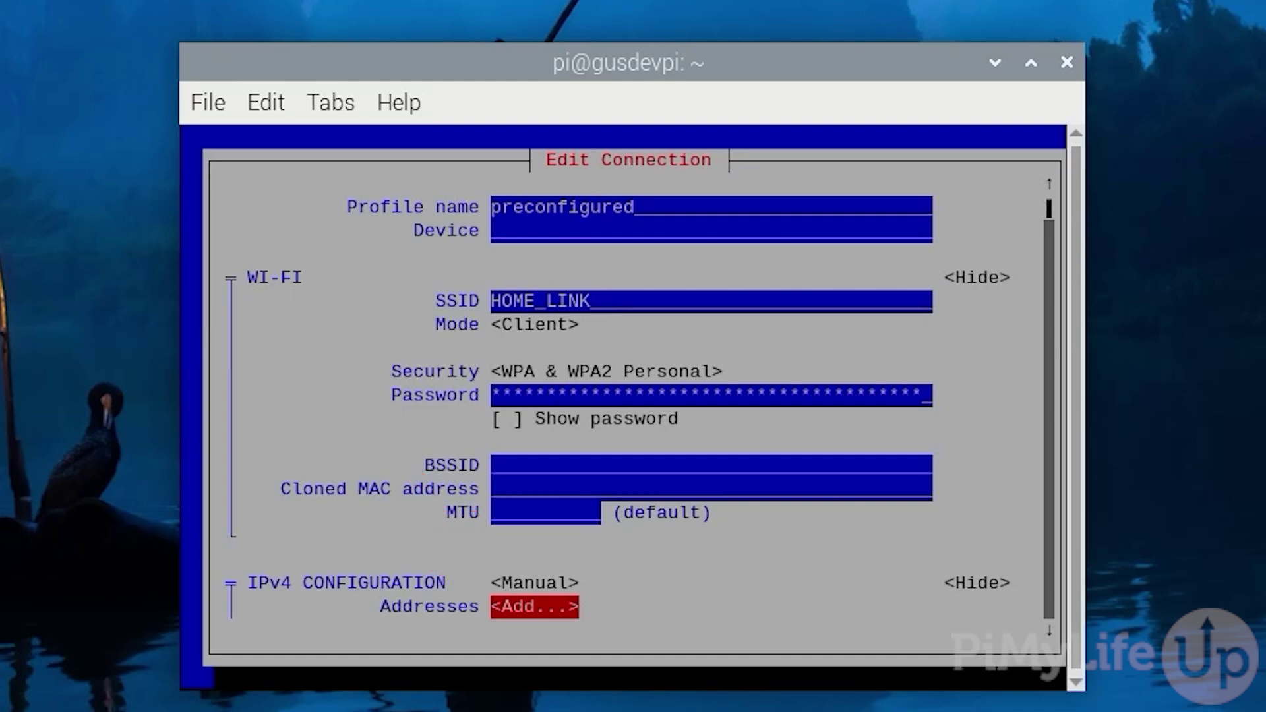
Add the static IPv4 address 192.168.0.16 to the connection
key("Return")
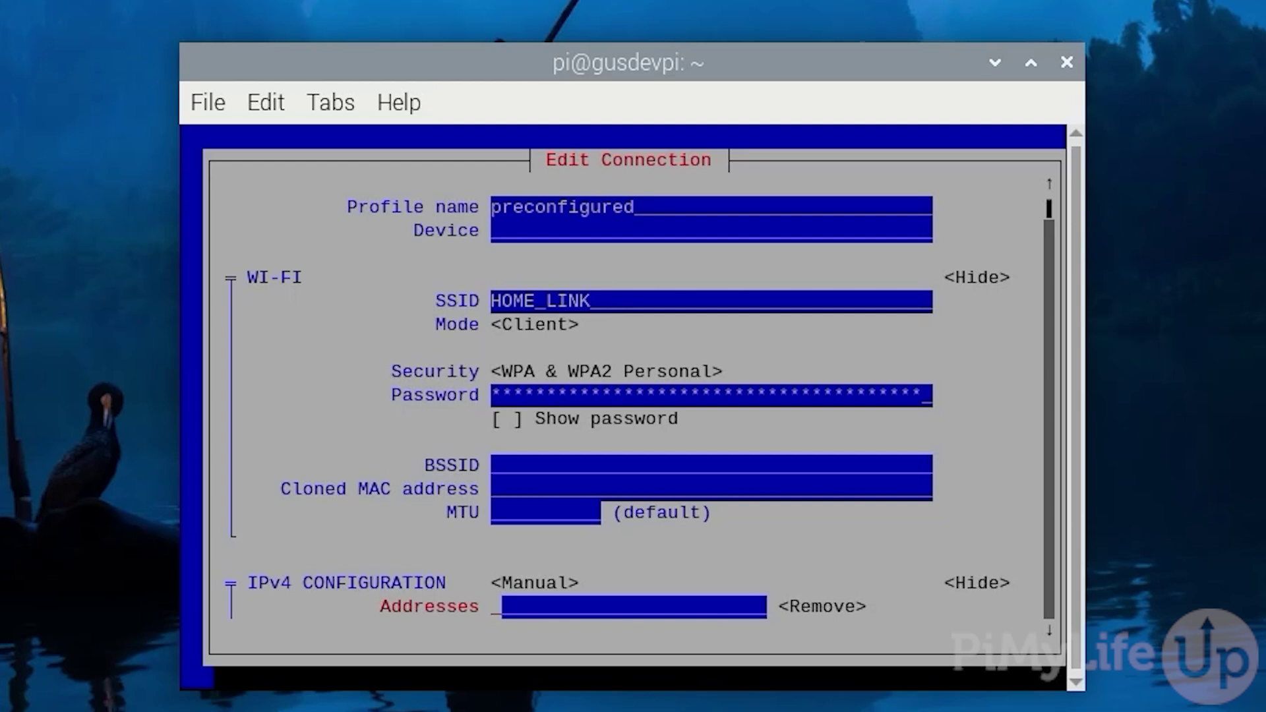
type("192.")
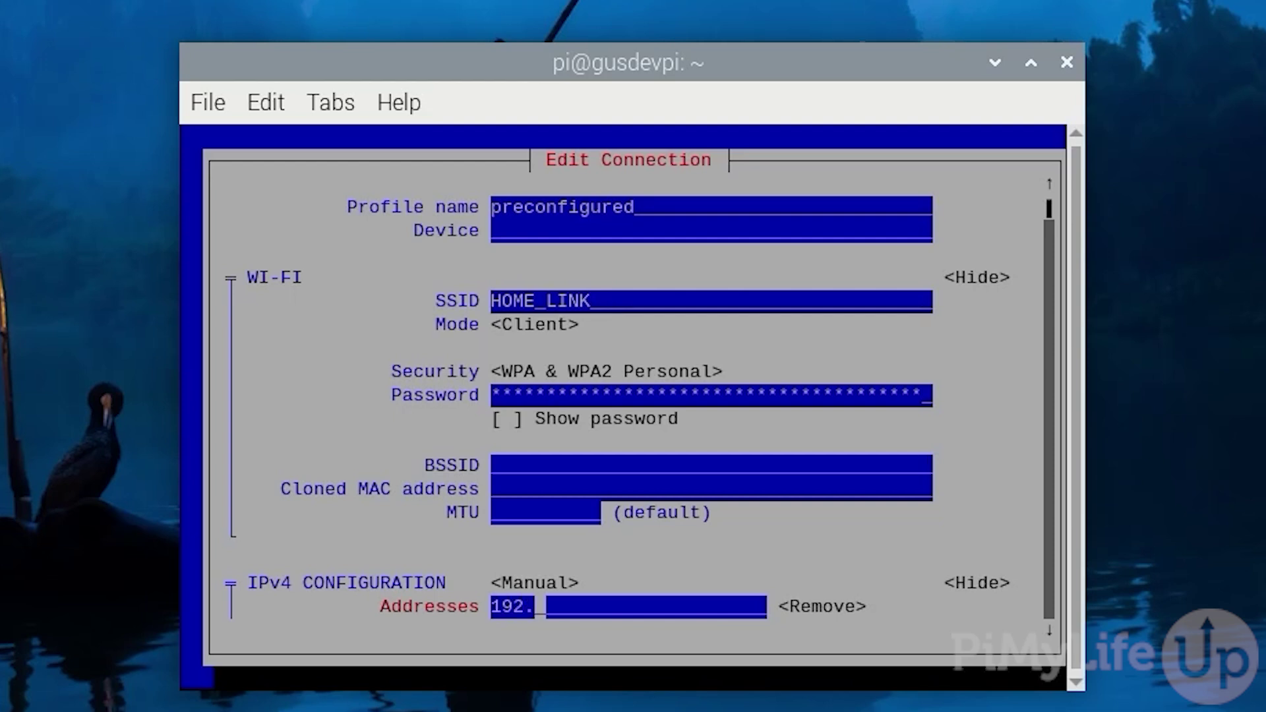
type("168.")
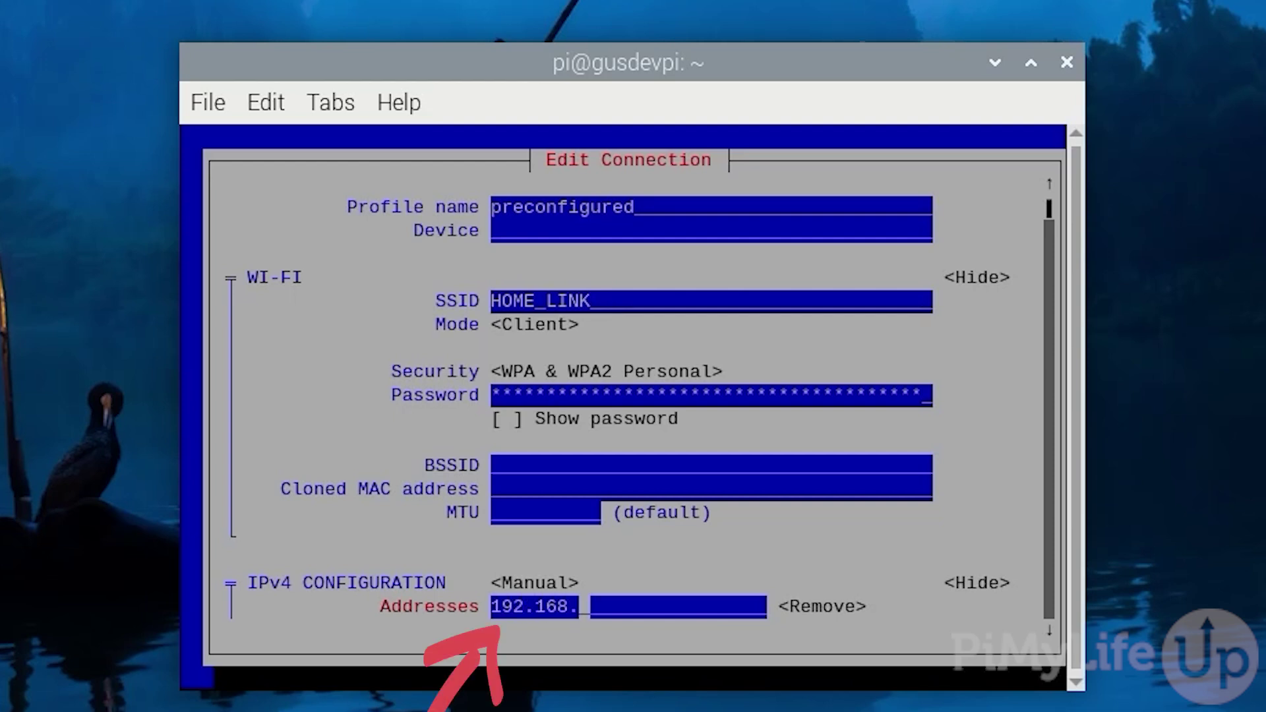
type("0.")
type("1")
type("6")
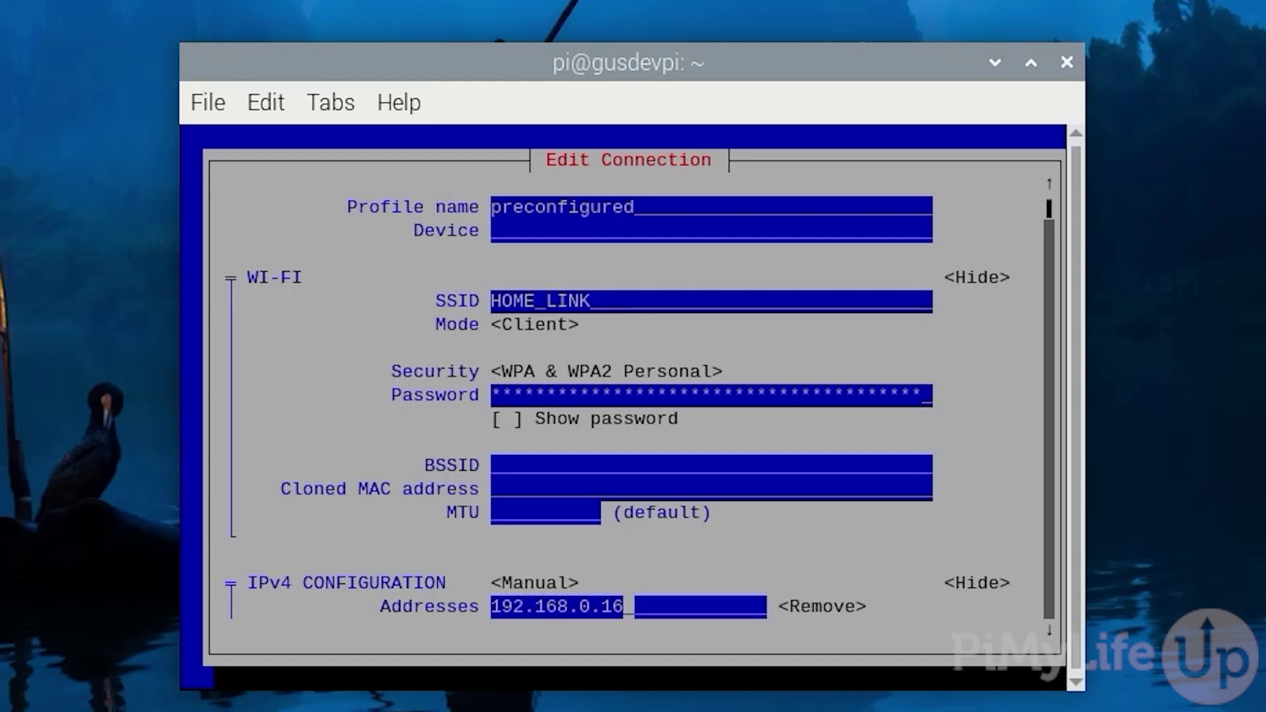
Set the gateway to 192.168.0.1 and move on to the DNS servers entry
key("Tab")
key("Tab")
key("Tab")
key("Tab")
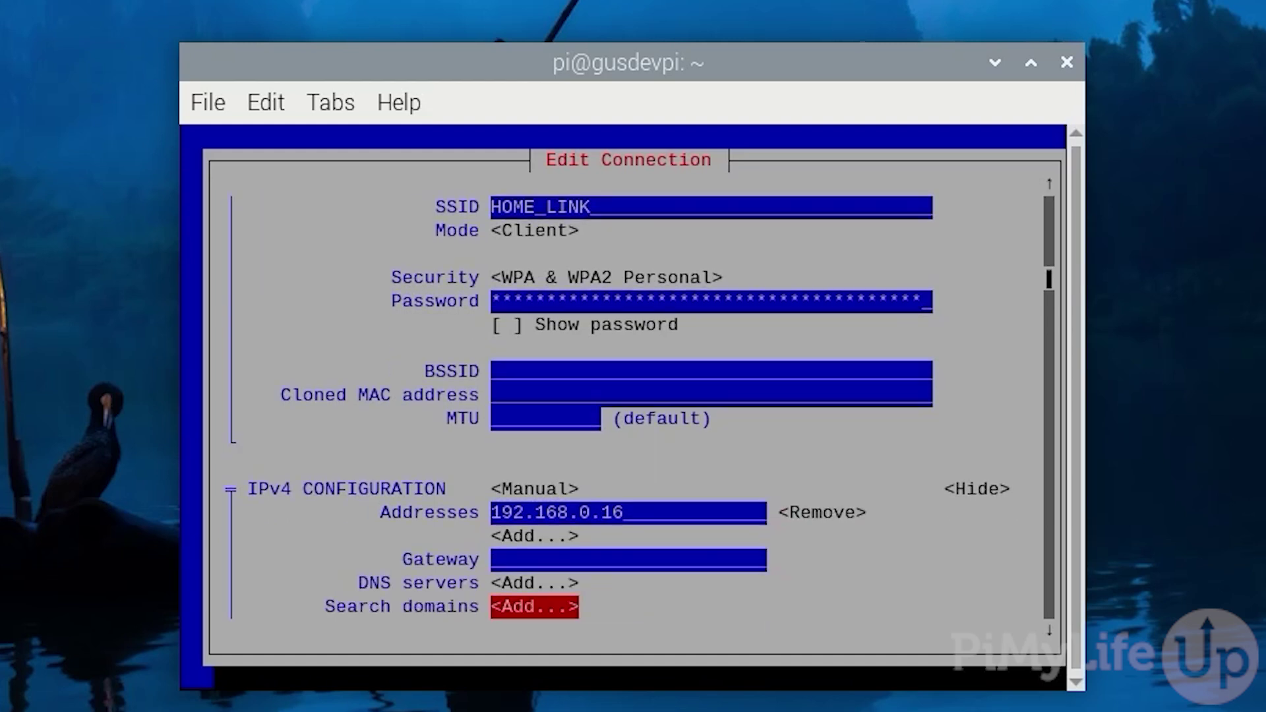
key("Tab")
key("Up")
key("Up")
type("19")
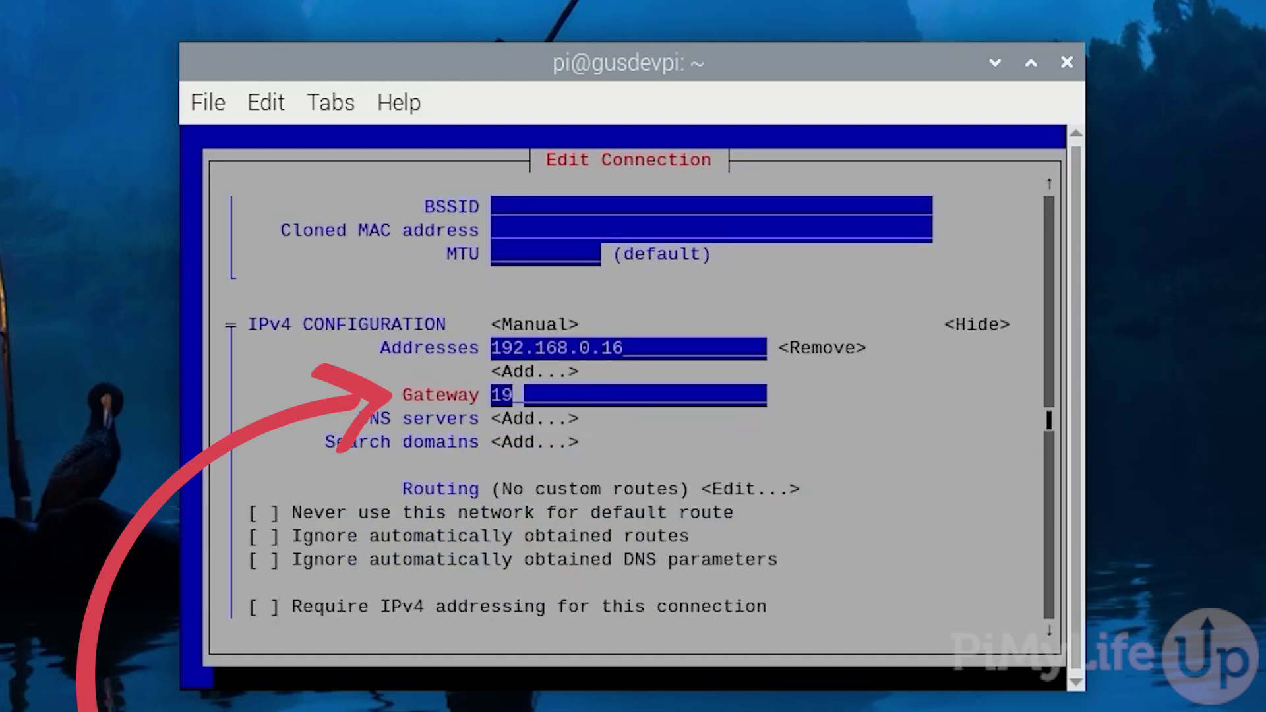
type("2.16")
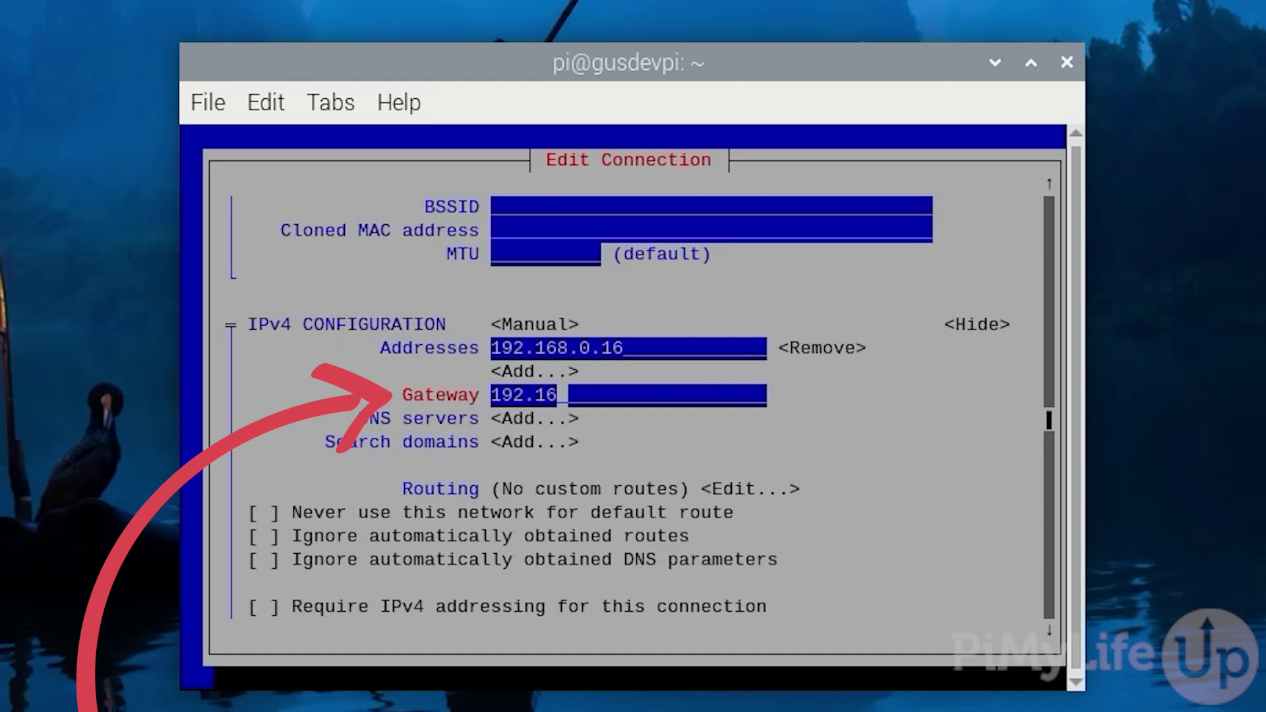
type("8.0.1")
key("Tab")
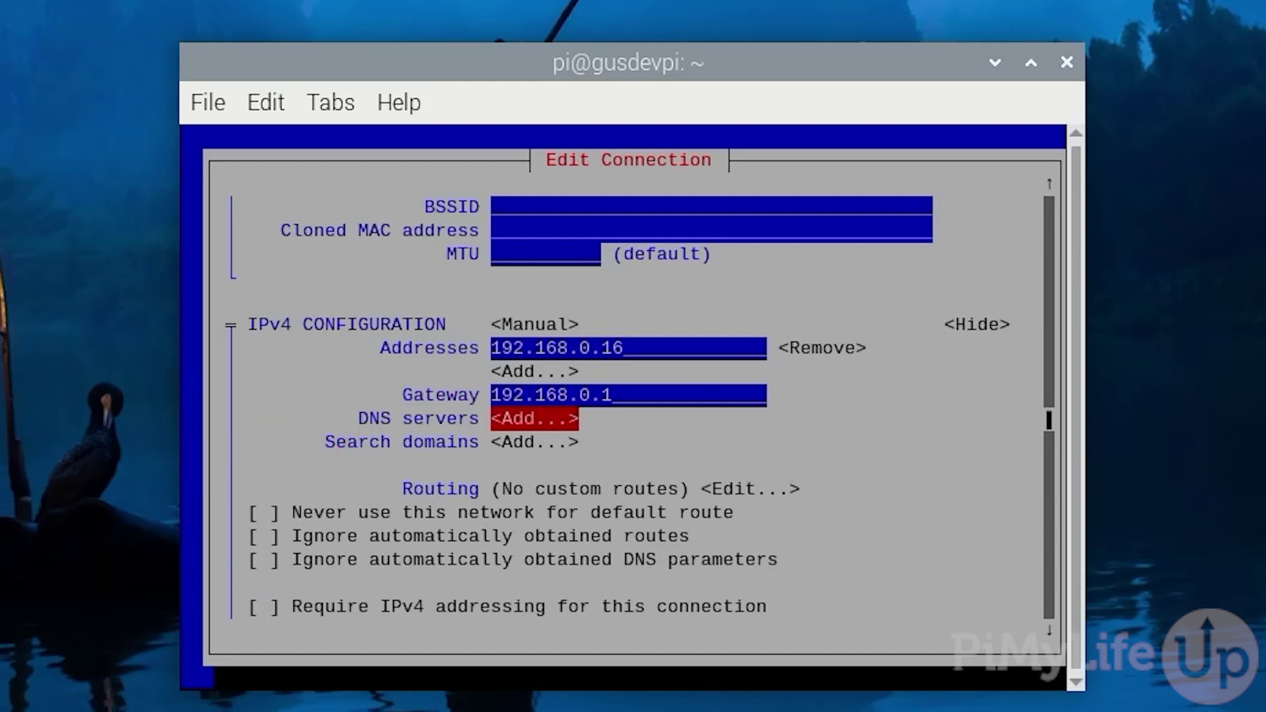
Enter the DNS server, clear the first attempt and leave it as 1.1.1.1
key("Return")
type("1")
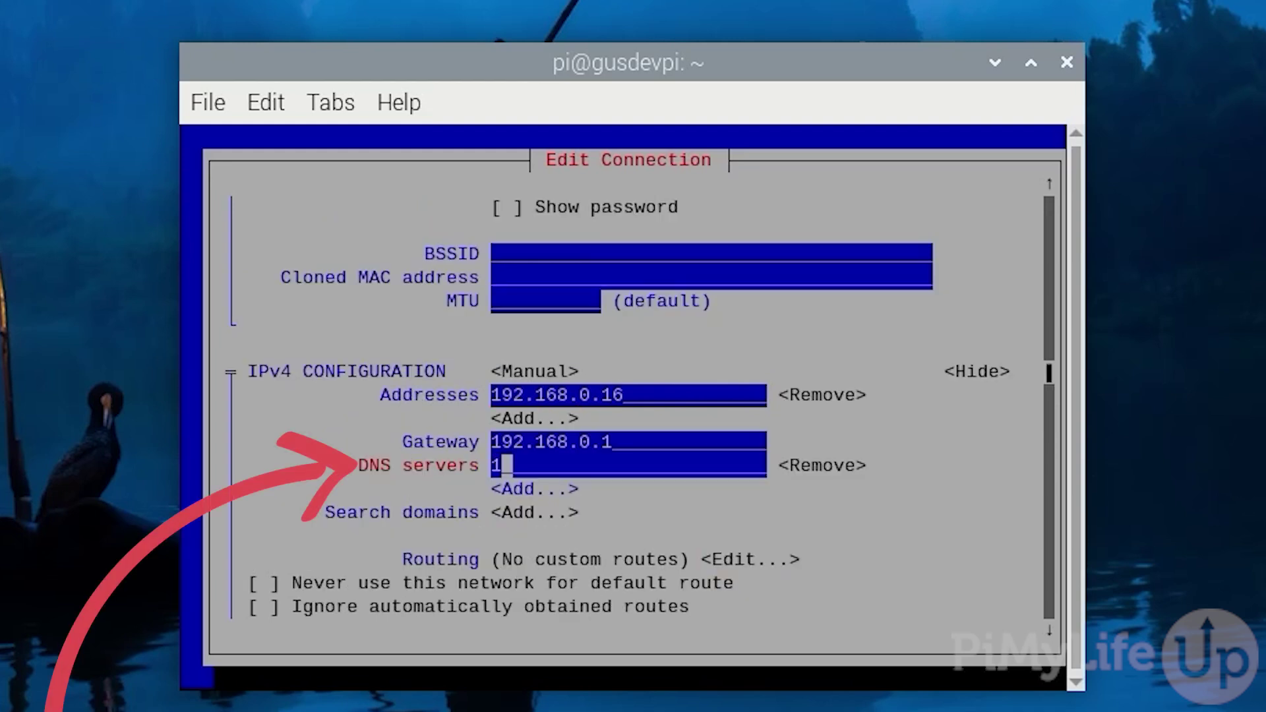
type("92.")
type("168.0")
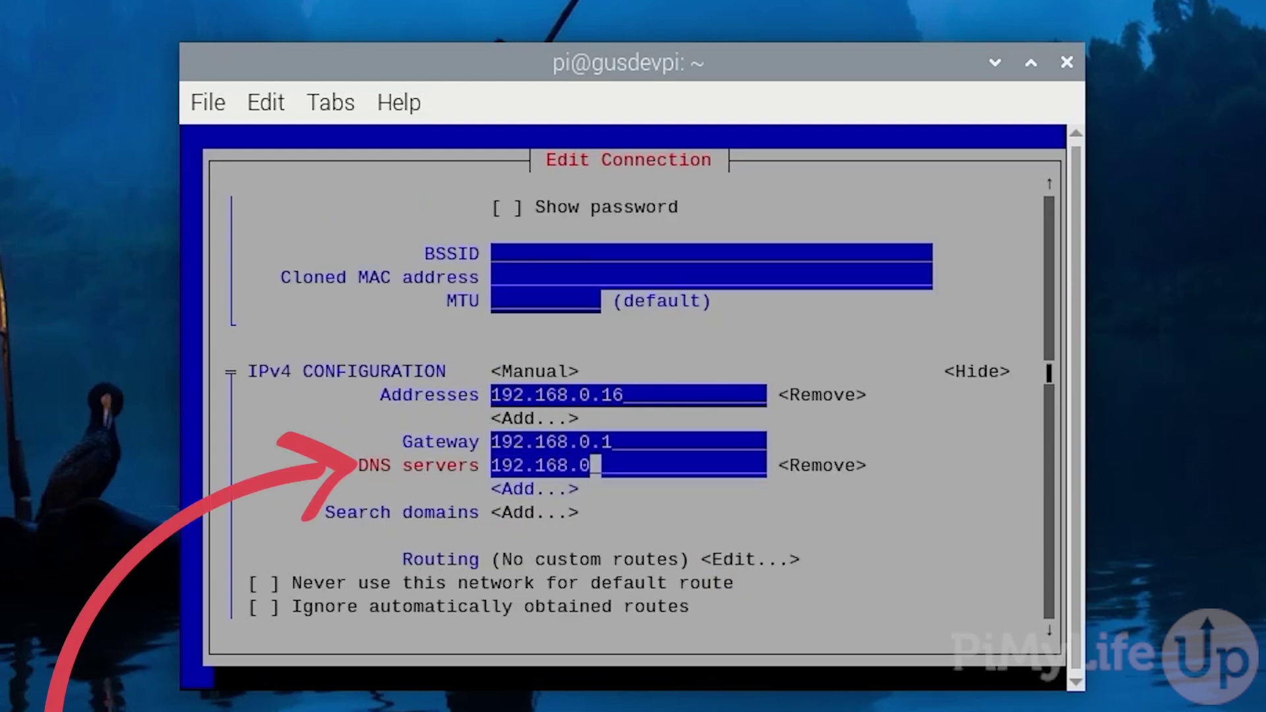
type(".1")
key("Down")
key("Down")
key("Up")
key("Up")
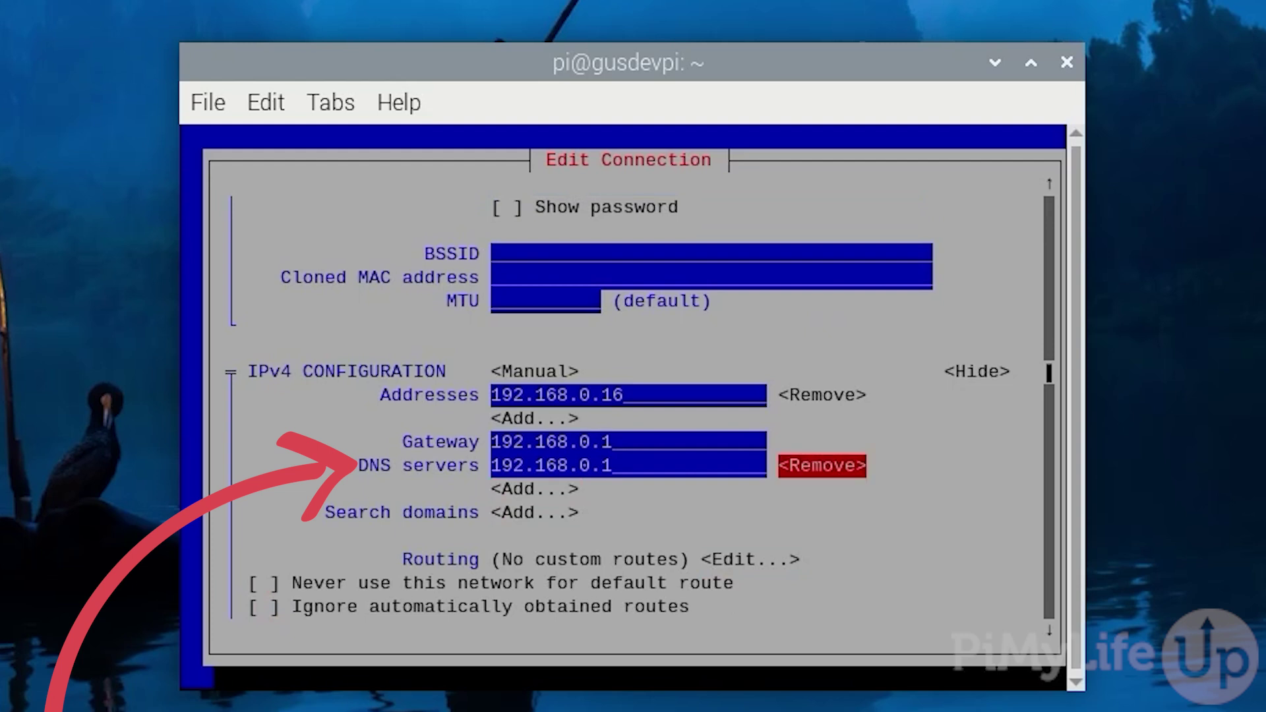
key("Left")
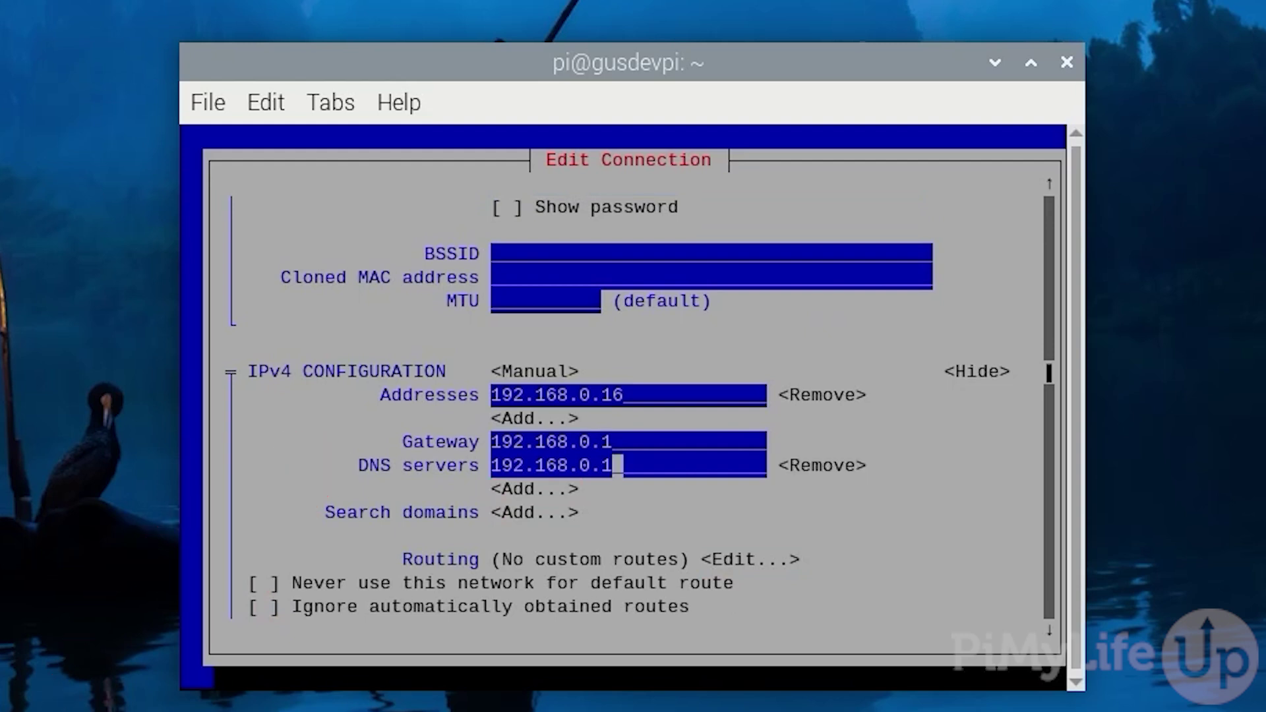
key("BackSpace")
key("BackSpace")
key("BackSpace")
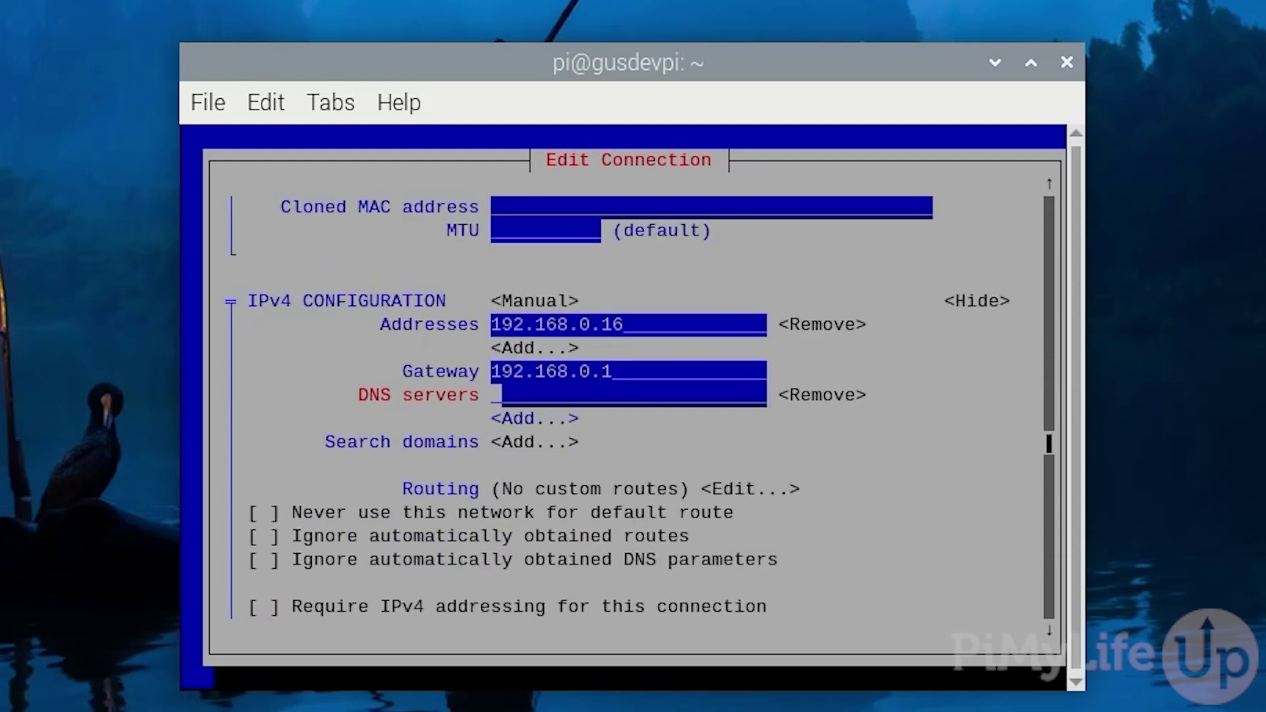
type("8")
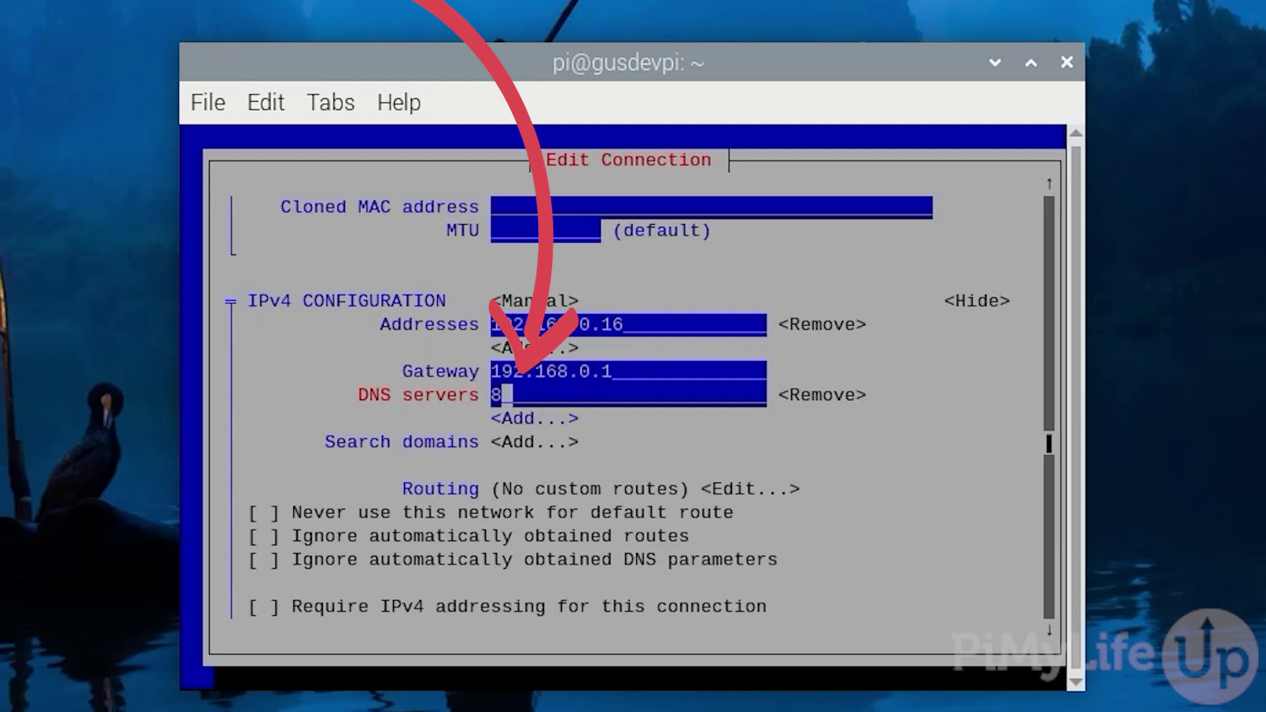
type(".8.")
type("8")
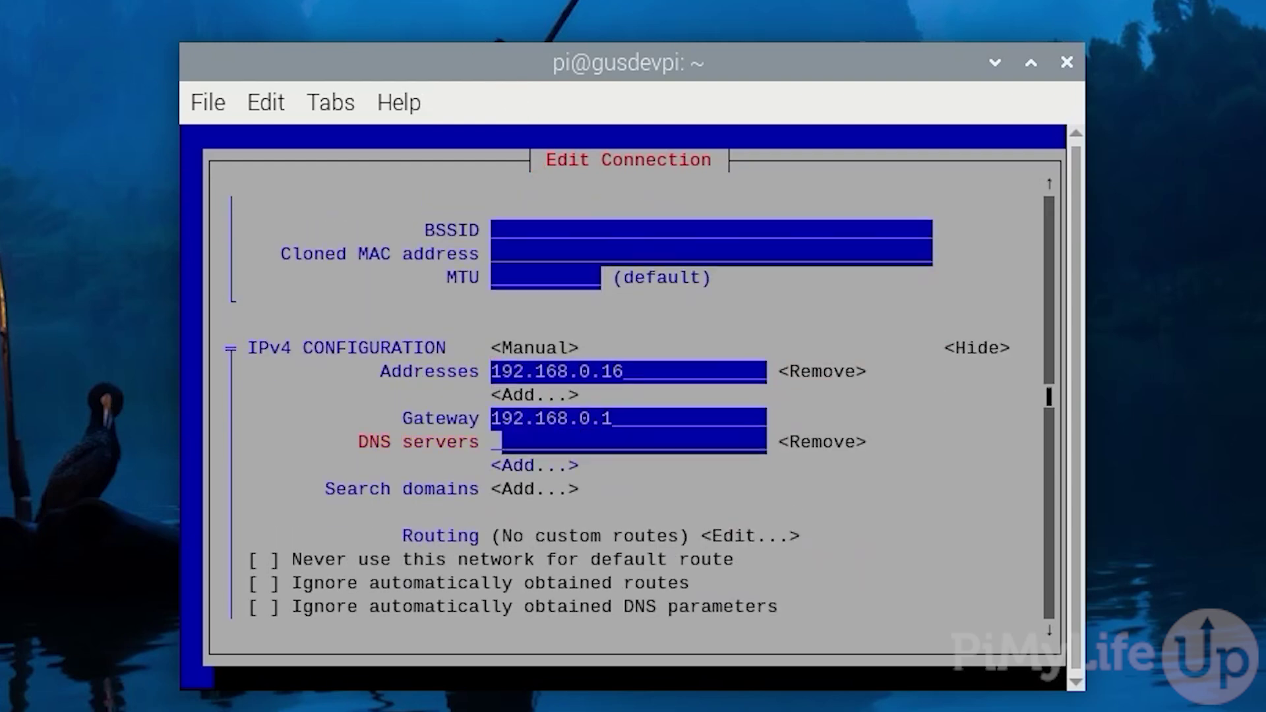
type("1.1.1.1")
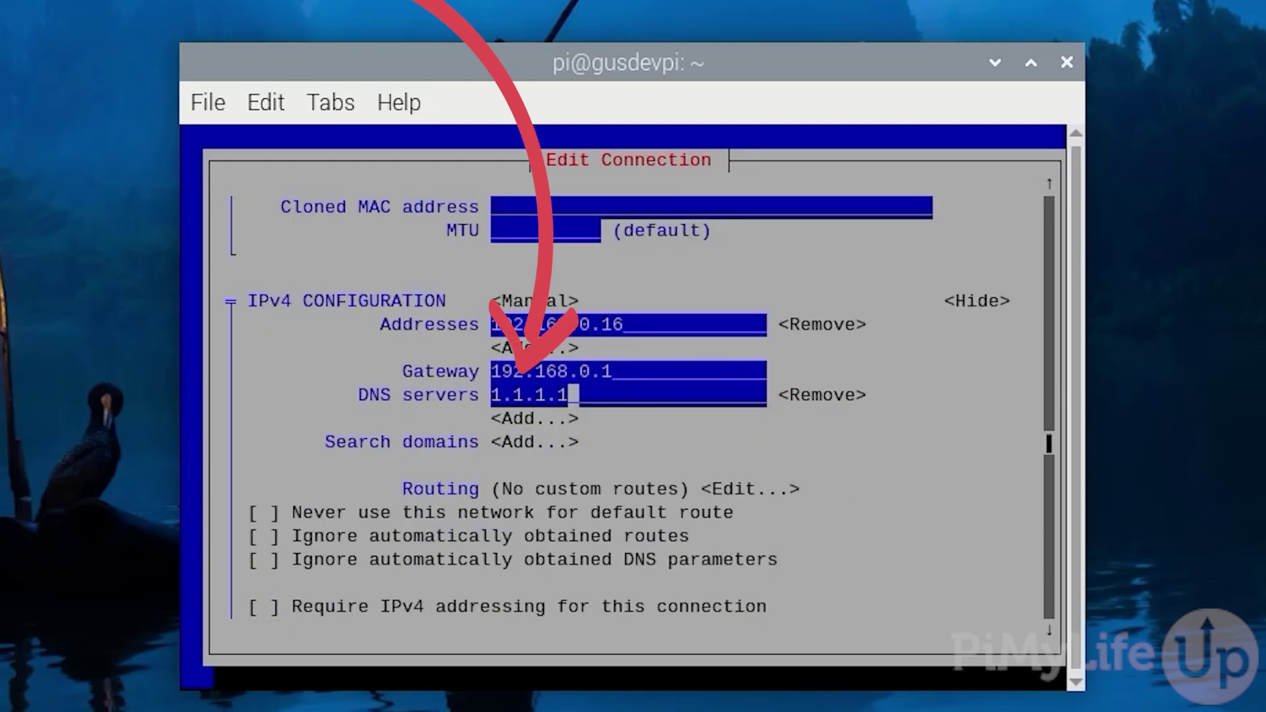
key("Tab")
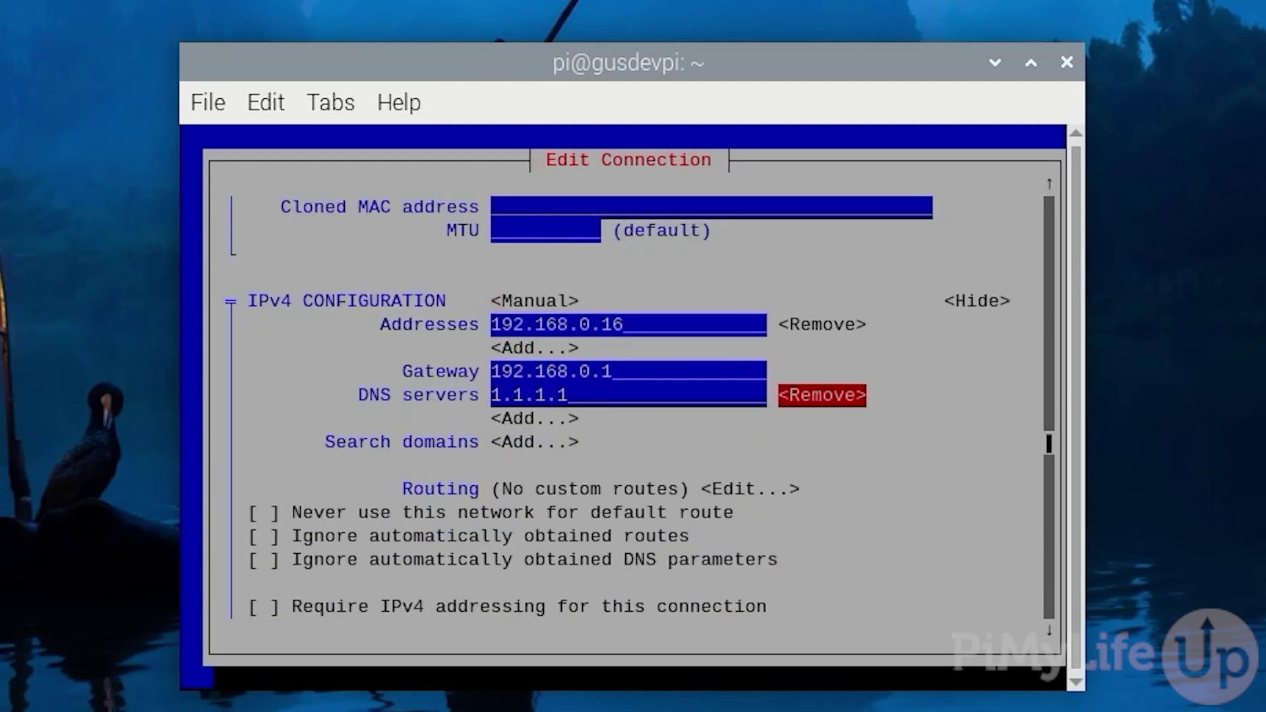
Confirm the edited connection with OK, saving the static IPv4 settings
key("Tab")
key("Tab")
key("Tab")
key("Tab")
key("Tab")
key("Tab")
key("Tab")
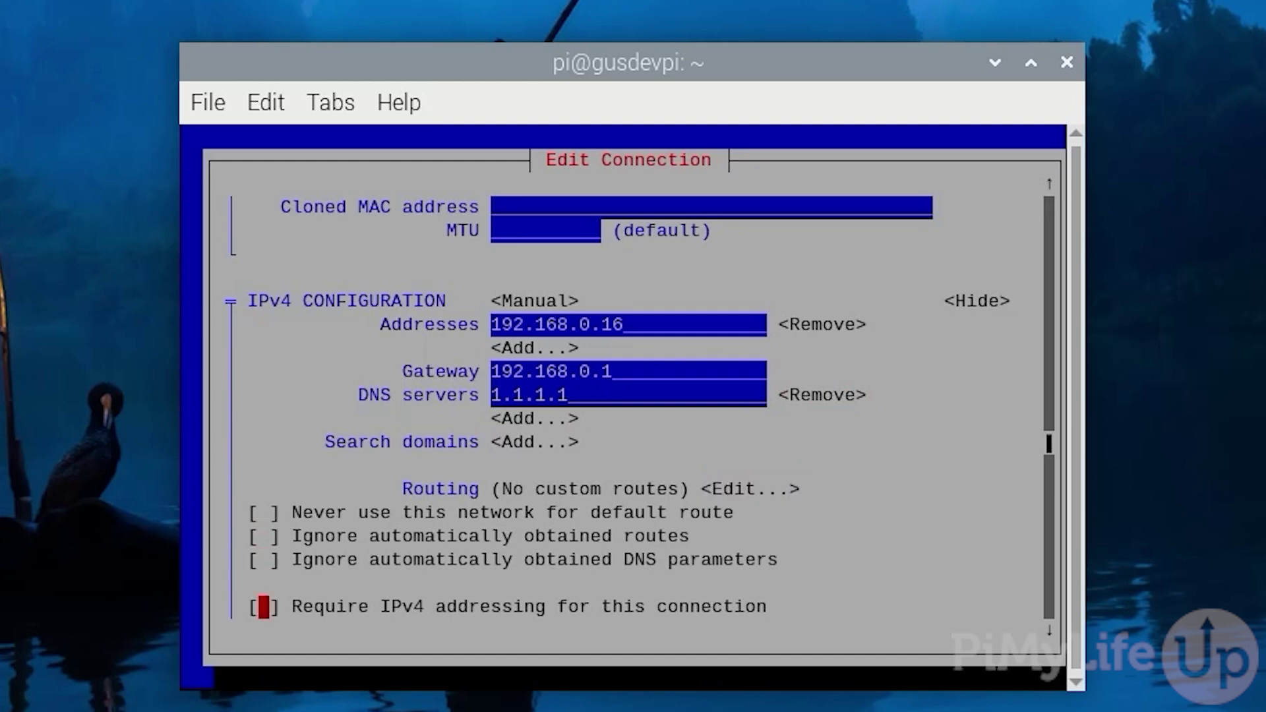
key("Tab")
key("Tab")
key("Tab")
key("Tab")
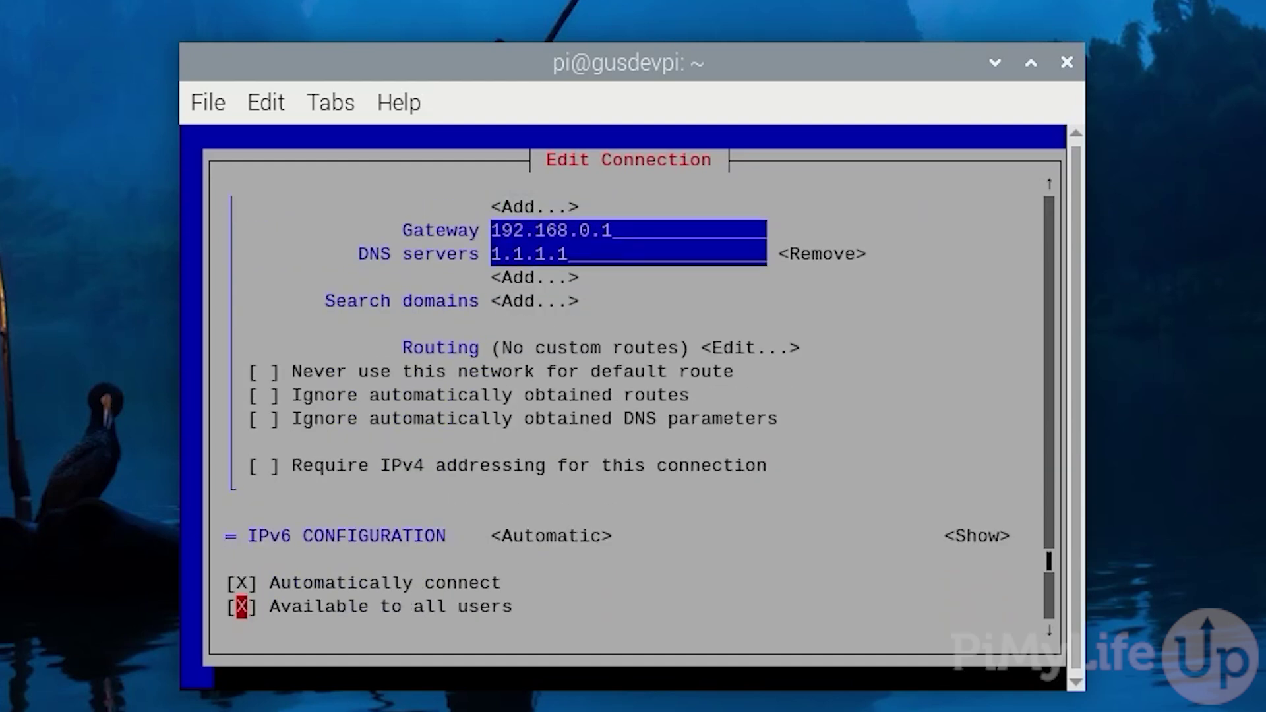
key("Tab")
key("Tab")
key("Return")
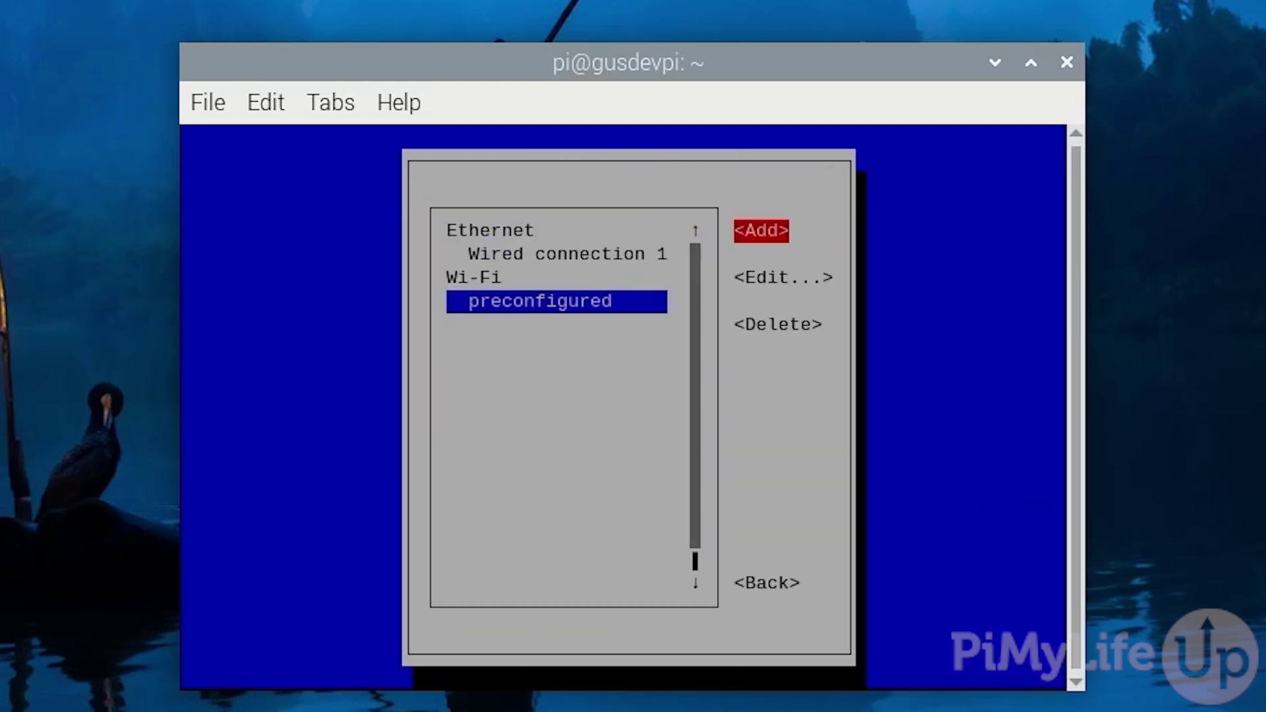
Back out of the connection list and quit nmtui to the shell prompt
key("Tab")
key("Tab")
key("Tab")
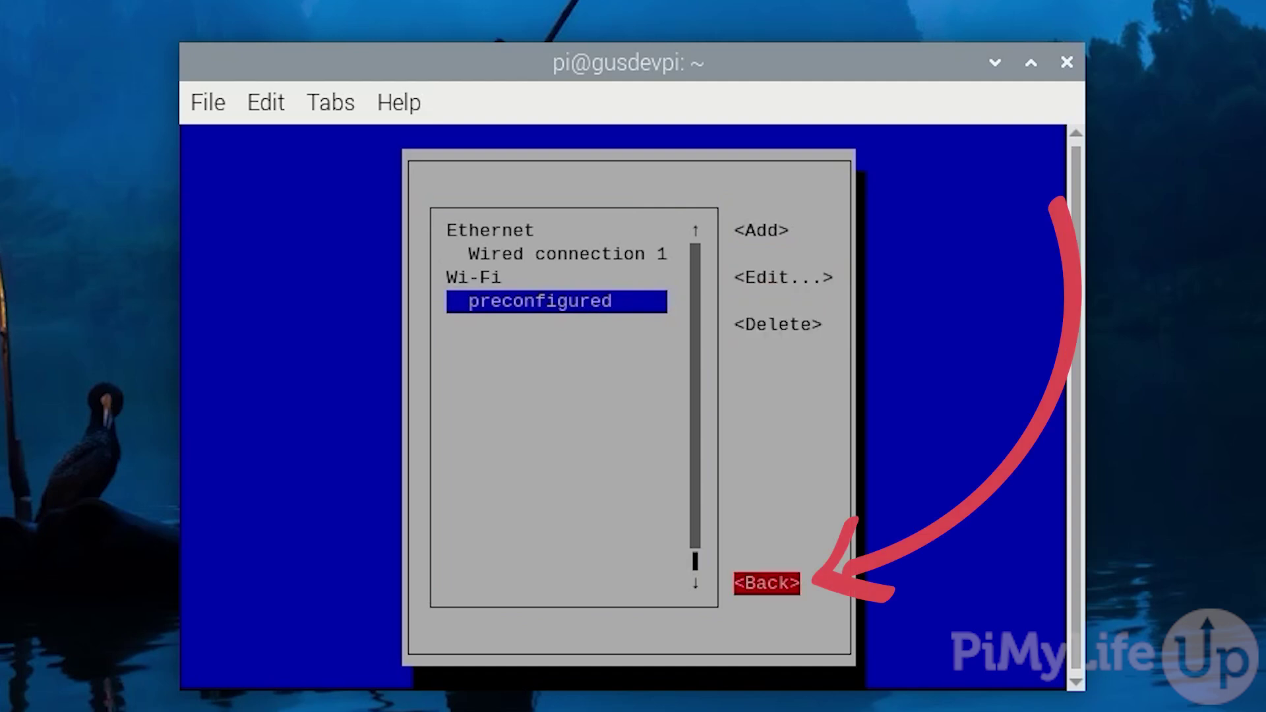
key("Return")
key("Down")
key("Down")
key("Down")
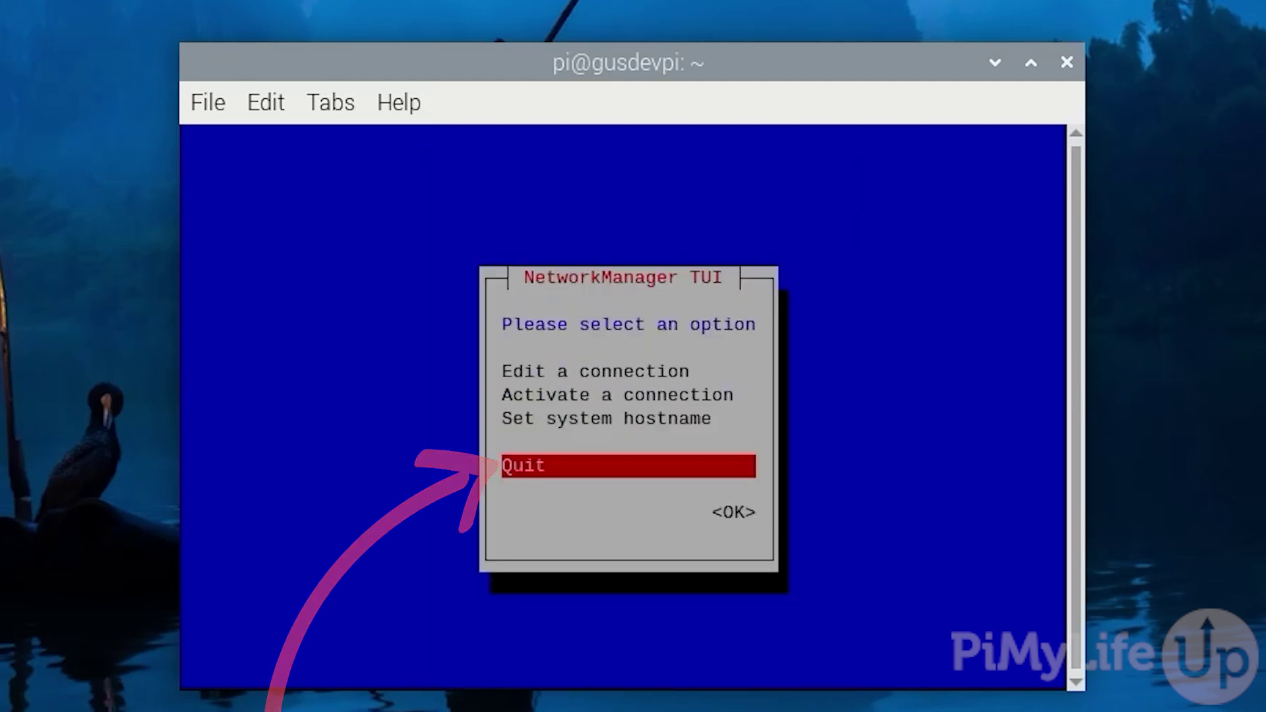
key("Return")
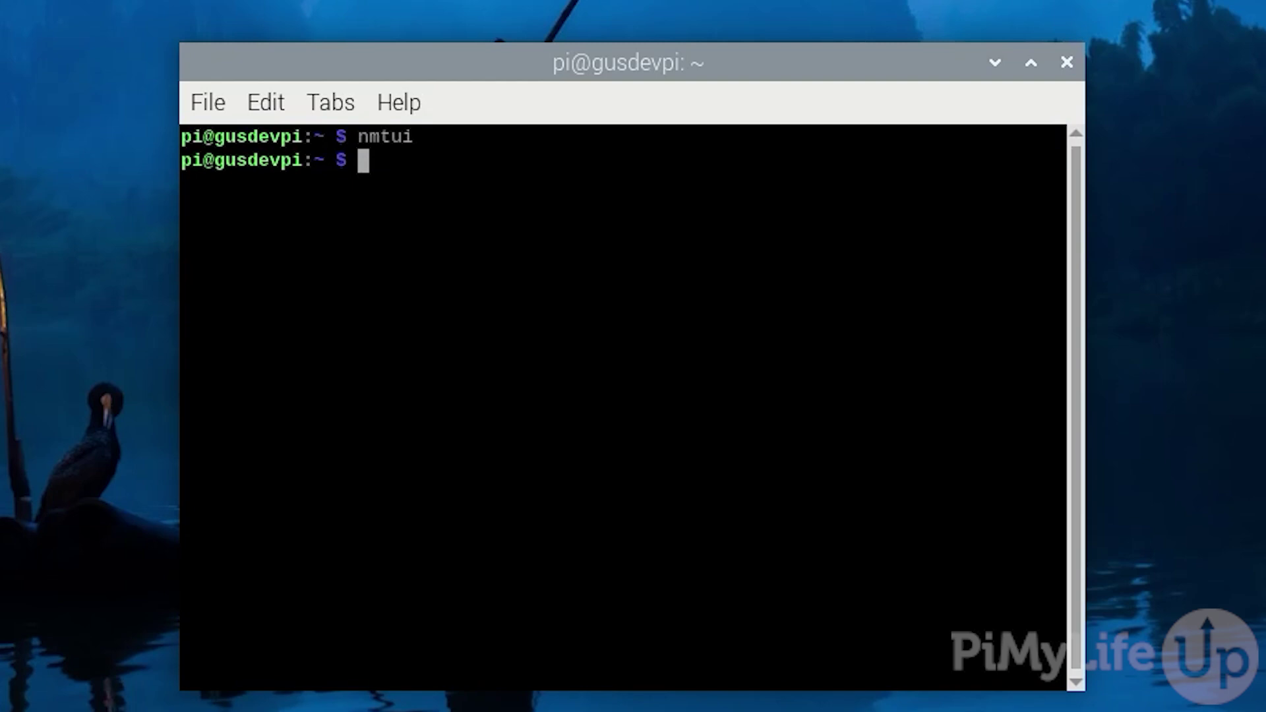
type("su")
type("do sys")
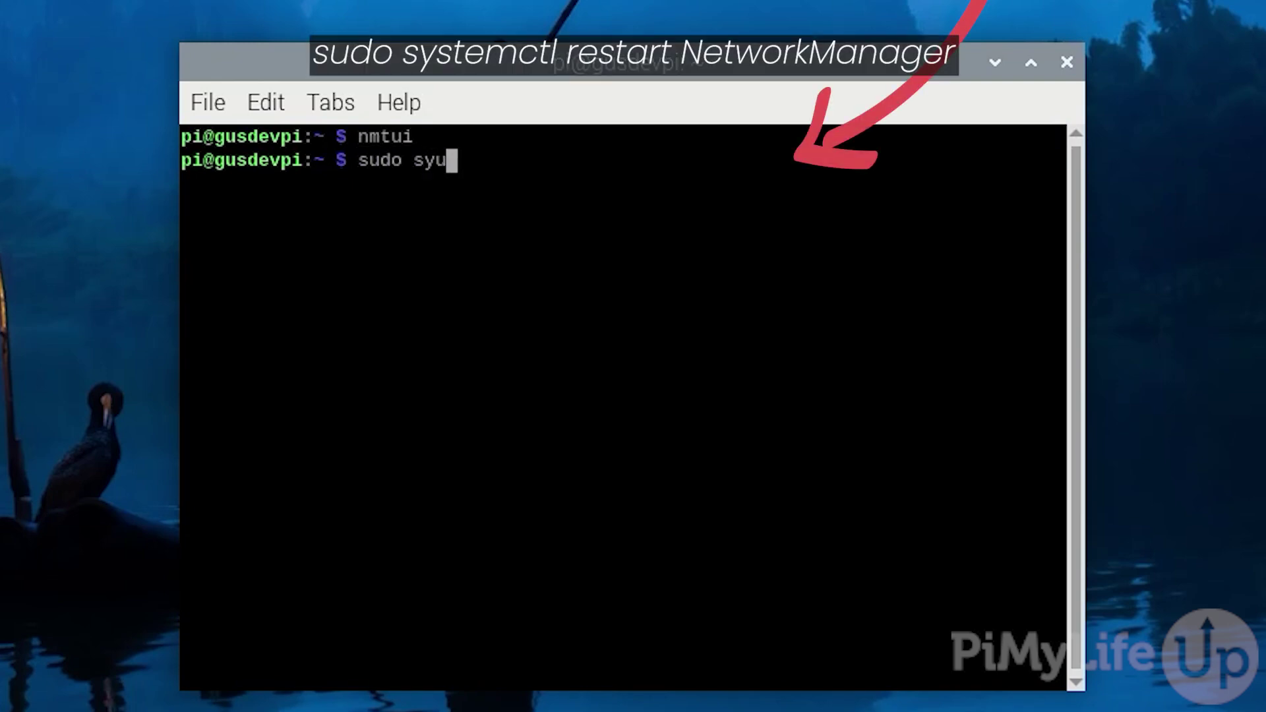
type("temctl restart n")
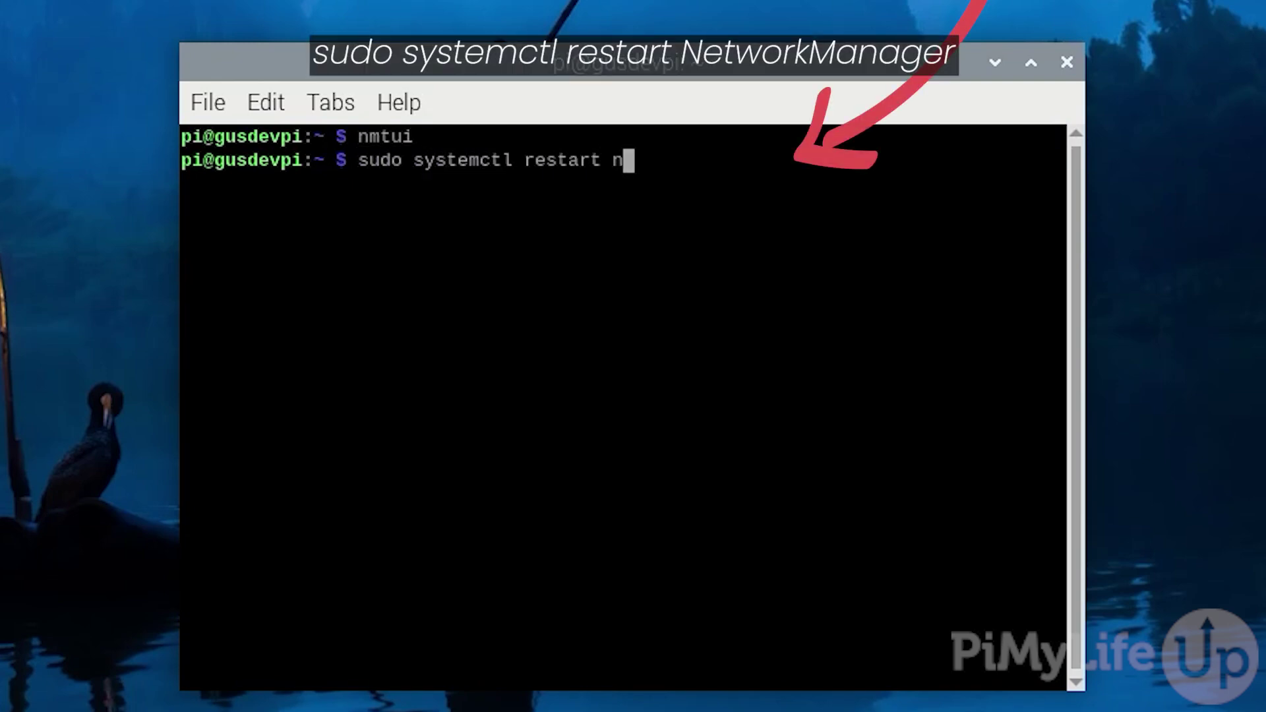
Run sudo systemctl restart NetworkManager so the static address takes effect
key("BackSpace")
type("Netw")
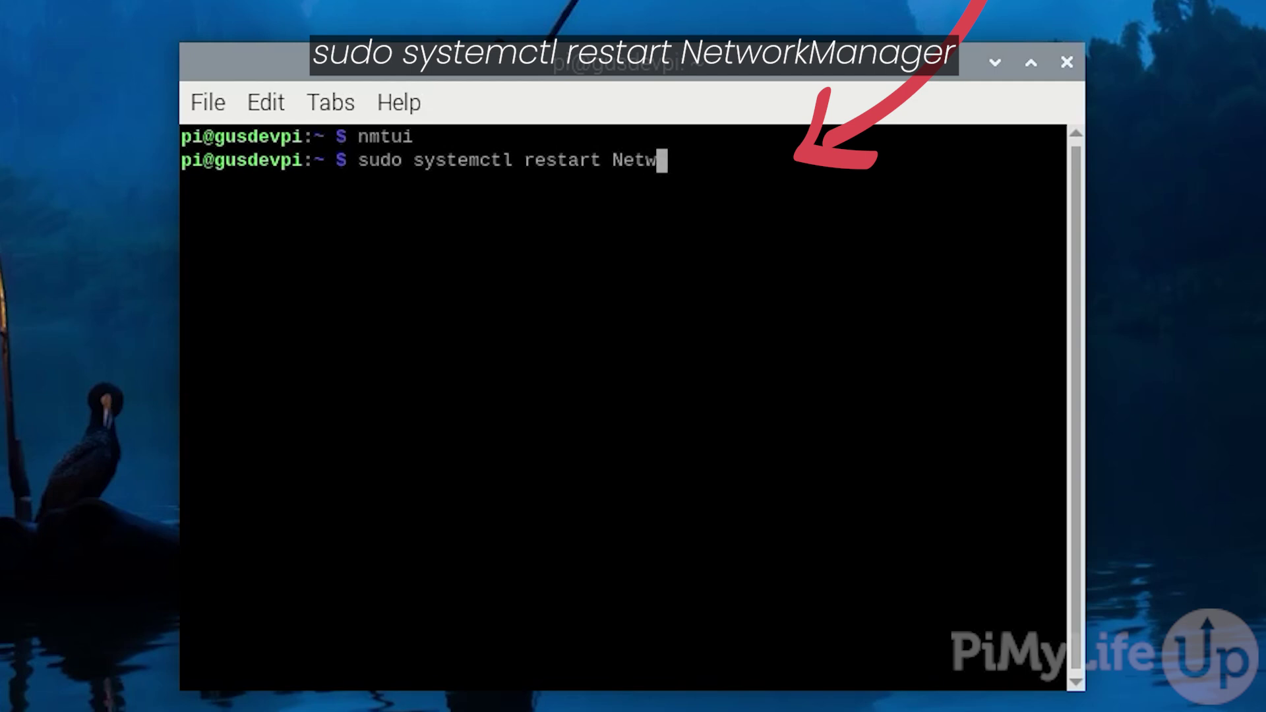
type("orkManager")
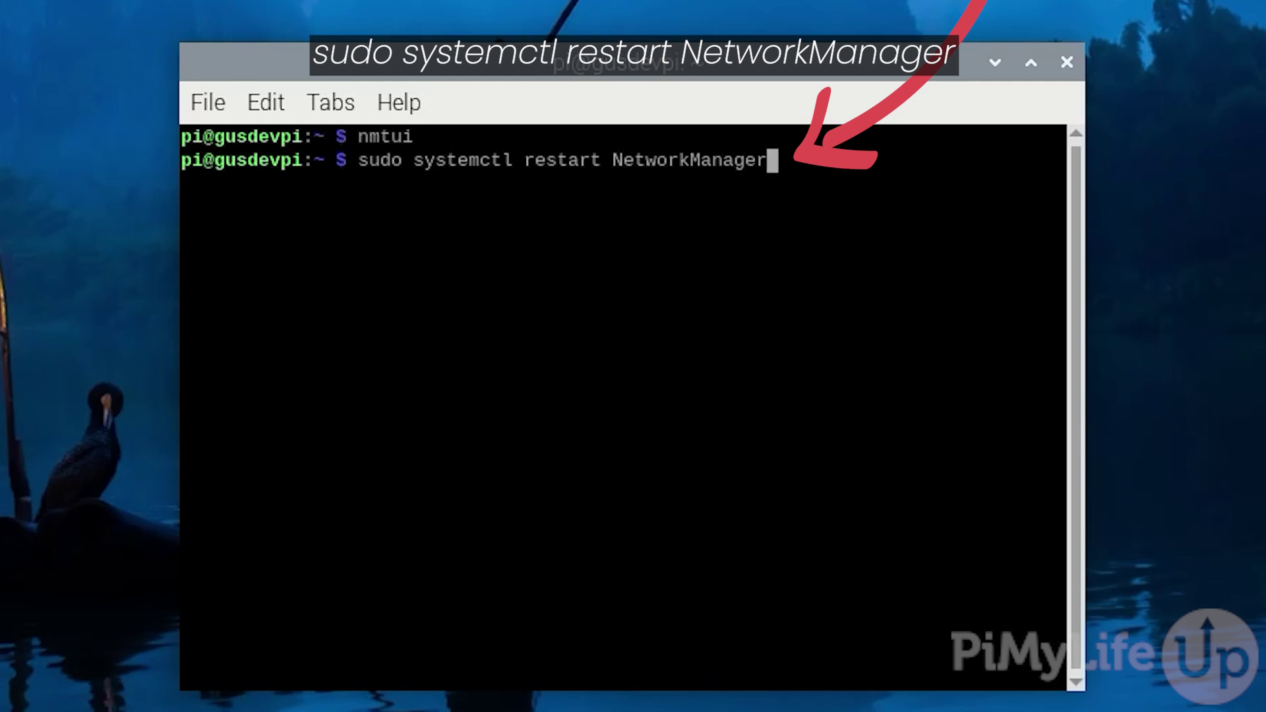
key("Return")
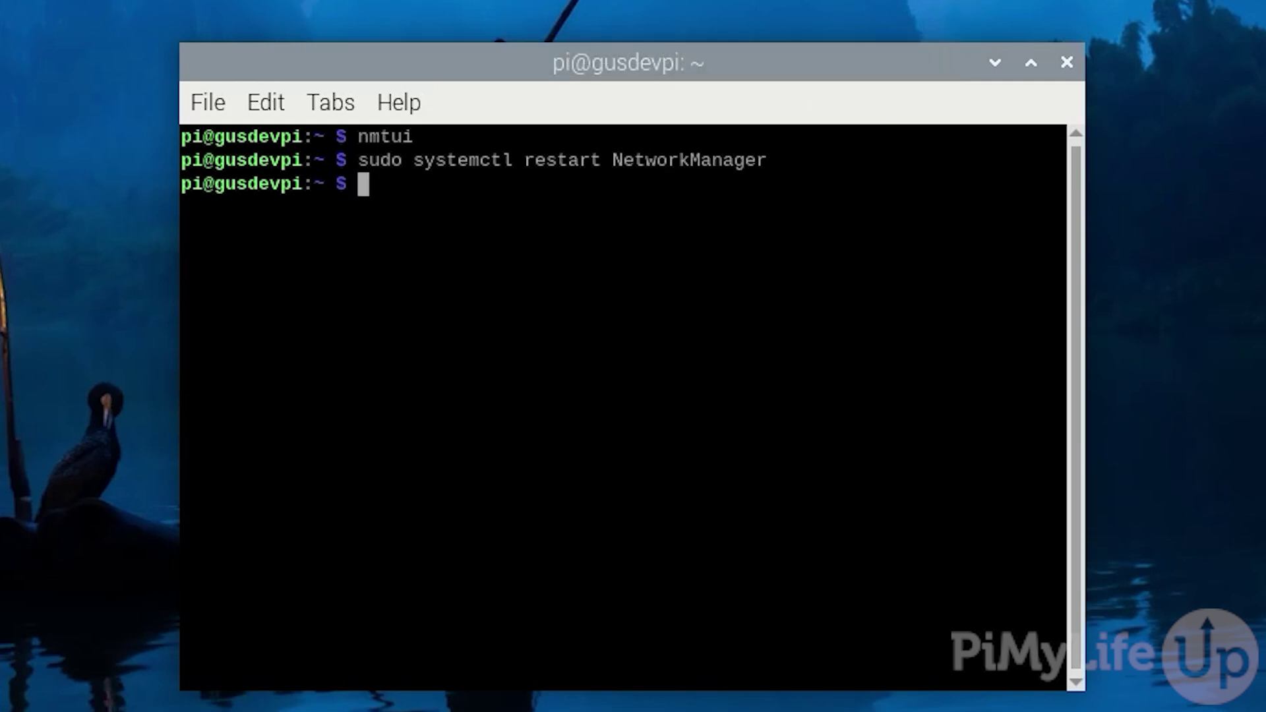
Clear the screen and run hostname -I to confirm the address 192.168.0.16
key("ctrl+l")
type("ho")
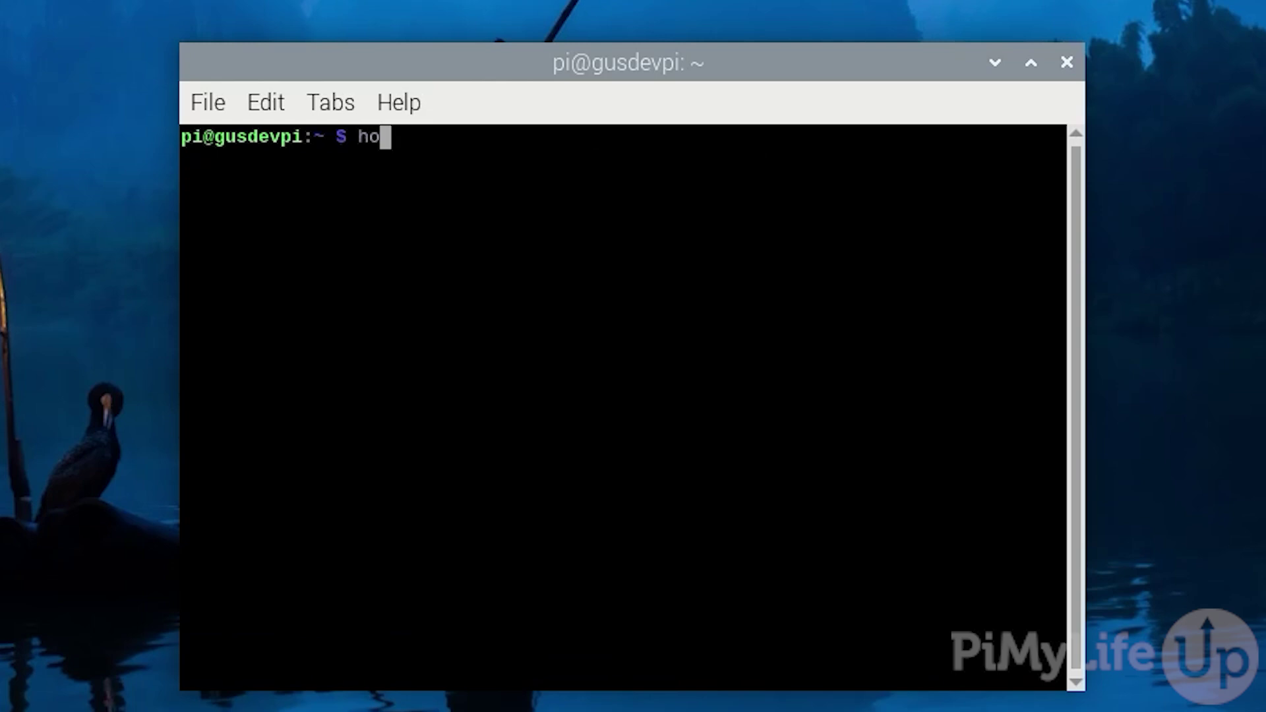
type("stname")
type(" -I")
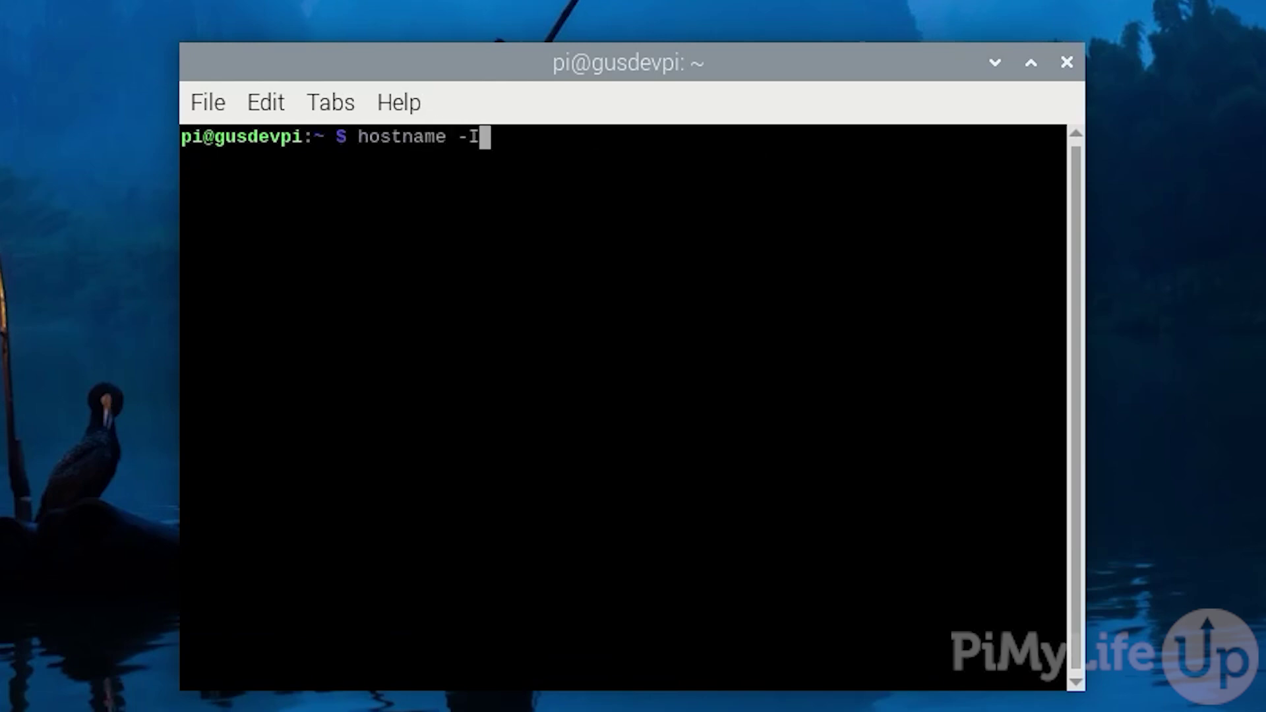
key("Return")
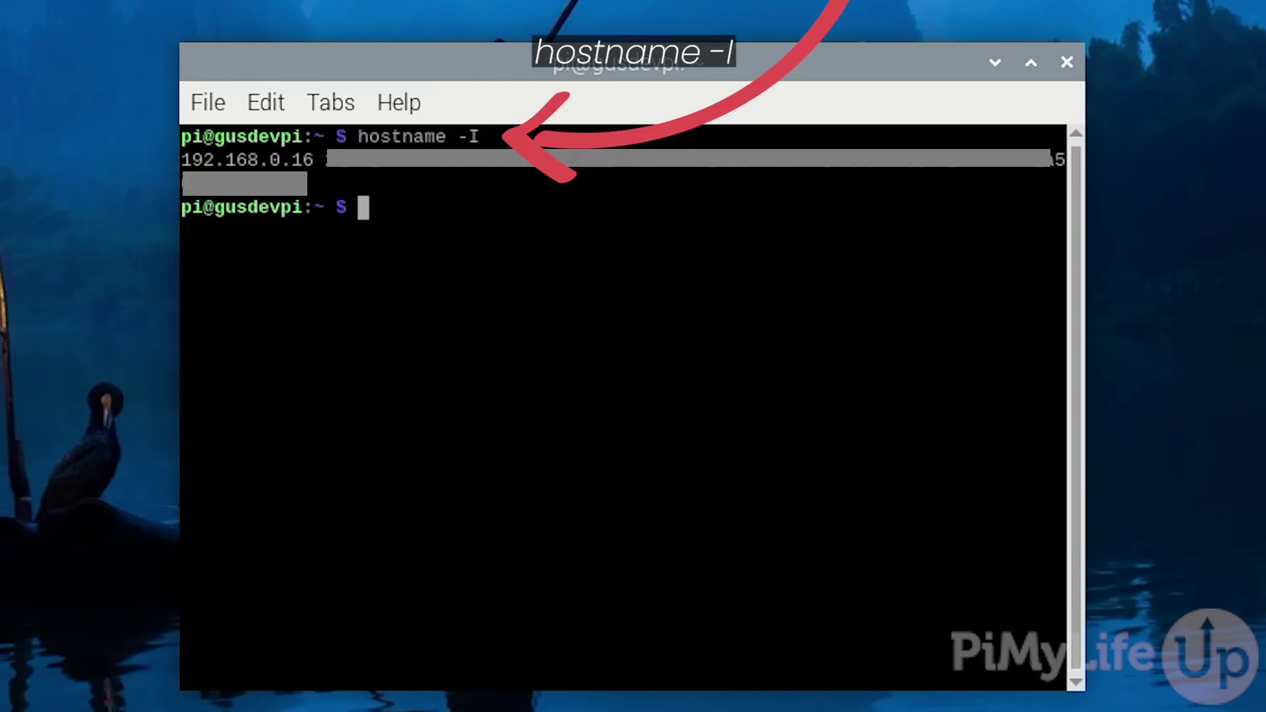